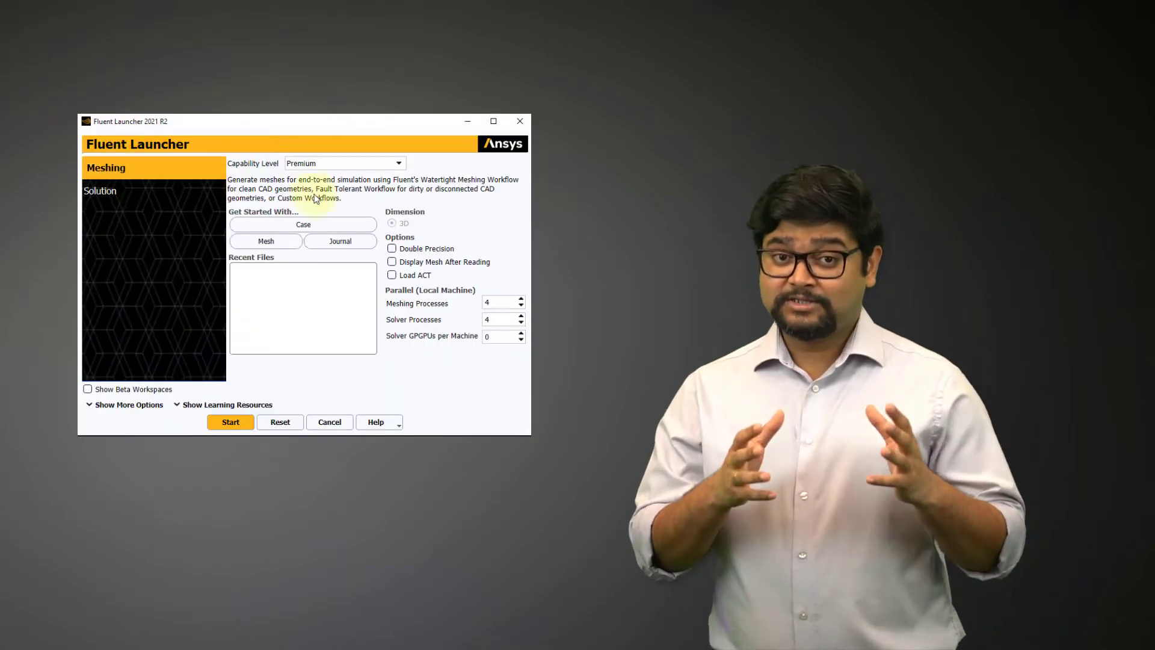
Launch a double-precision Fluent Meshing session that displays the mesh after reading, working in D:\Curvature
left_click(392, 248)
left_click(391, 262)
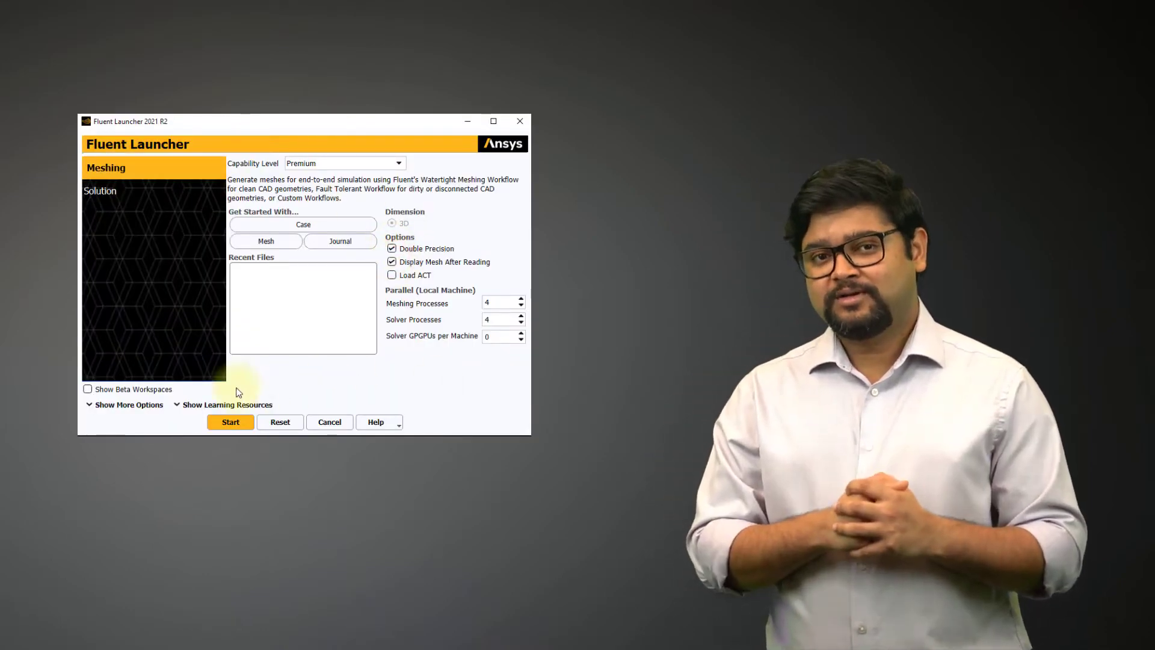
left_click(157, 406)
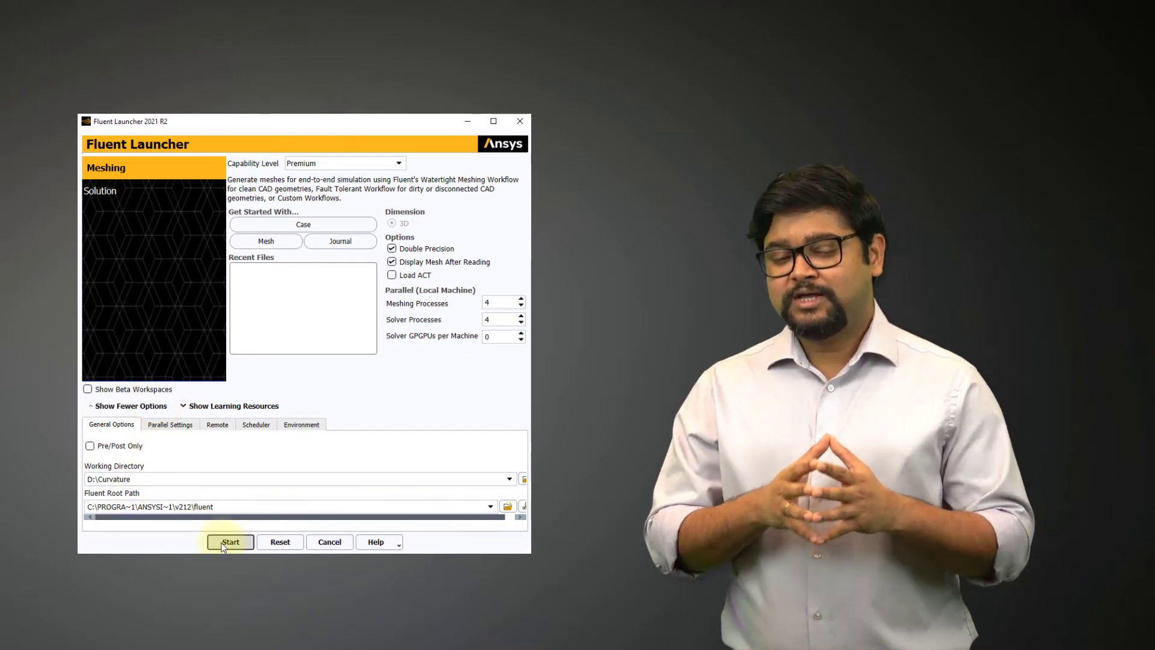
left_click(229, 540)
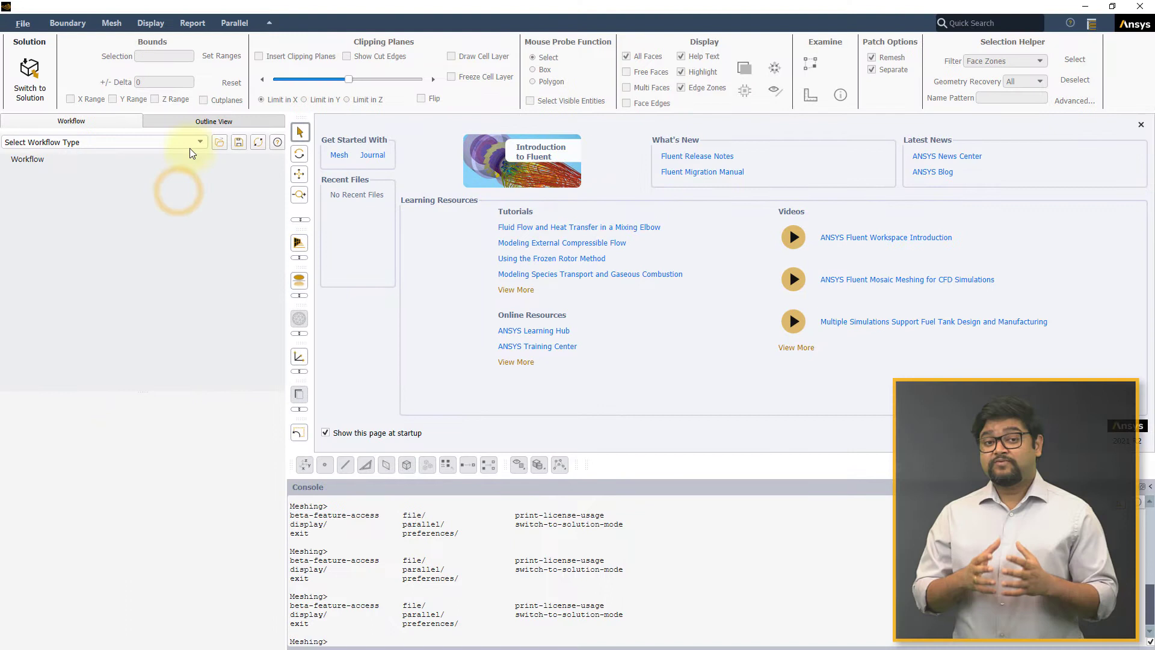
Choose the Watertight Geometry workflow and import Electronics-Box.scdoc
left_click(175, 143)
left_click(66, 164)
left_click(66, 173)
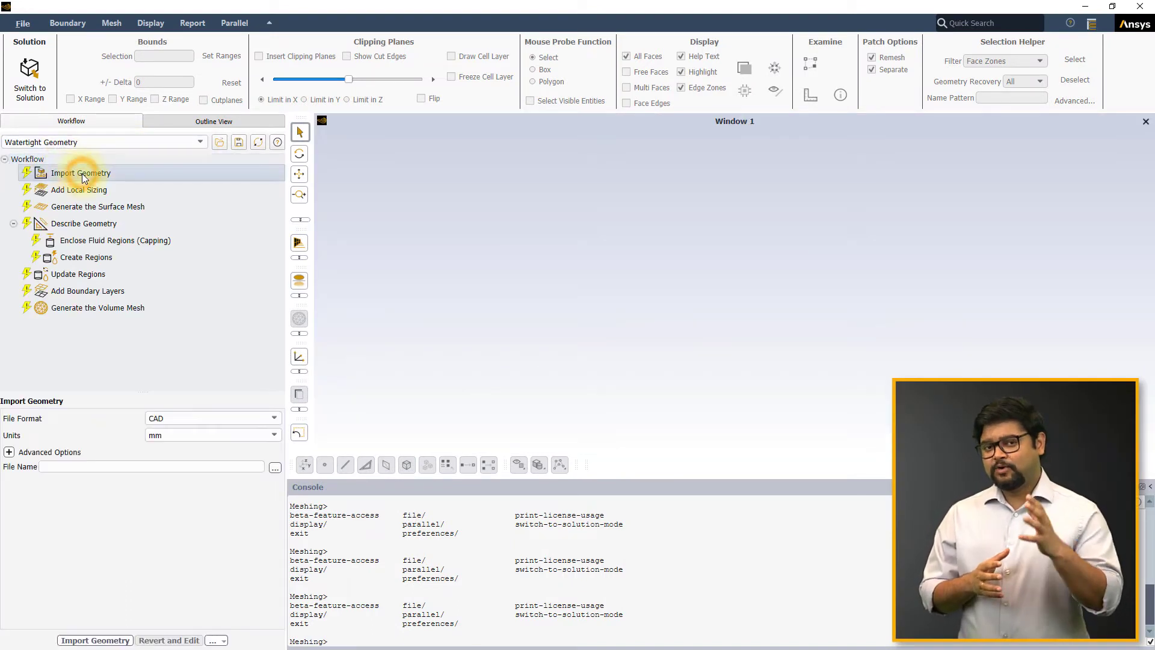
left_click(275, 468)
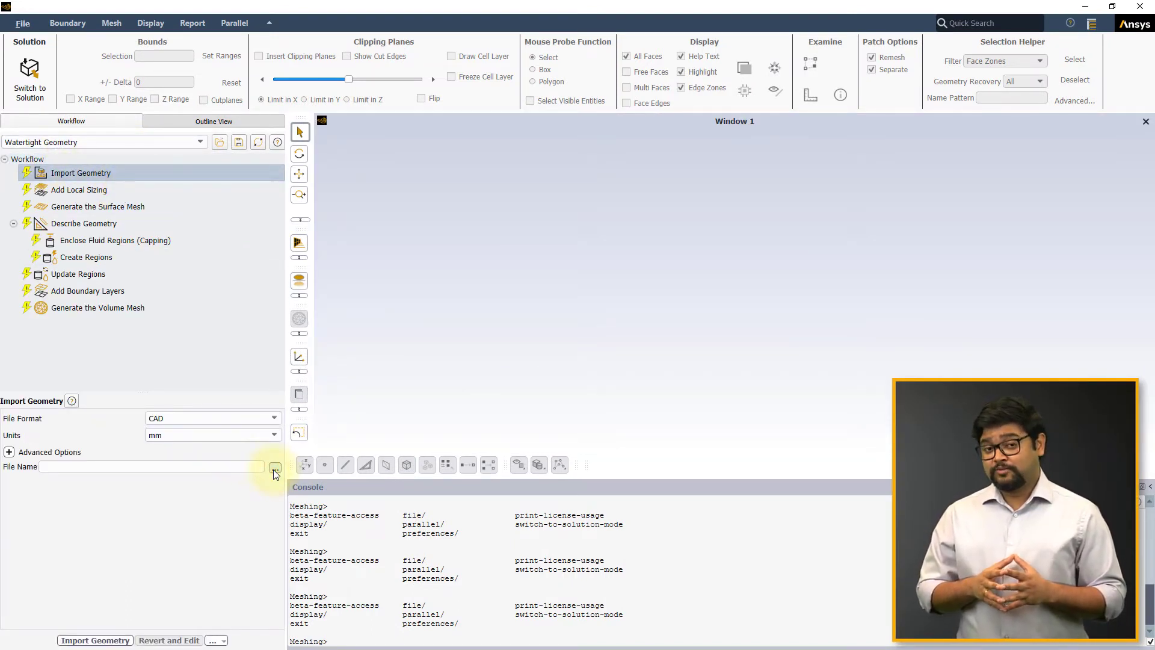
left_click(514, 249)
left_click(752, 401)
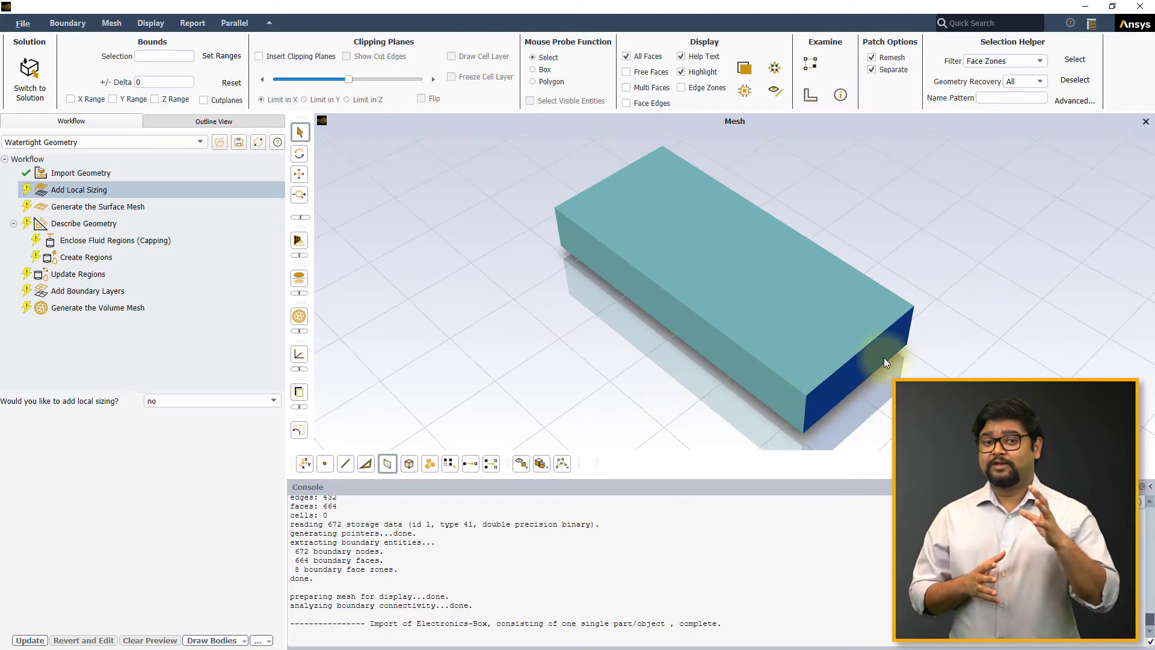
left_click(729, 338)
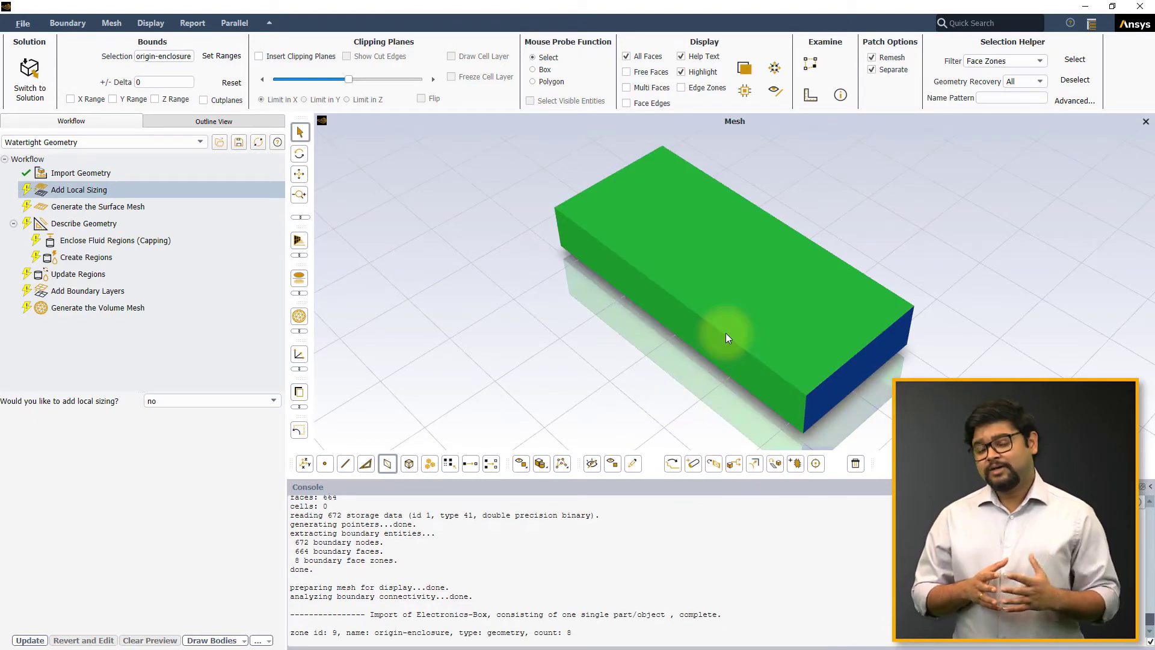
left_click(592, 463)
scroll(649, 254, "up", 5)
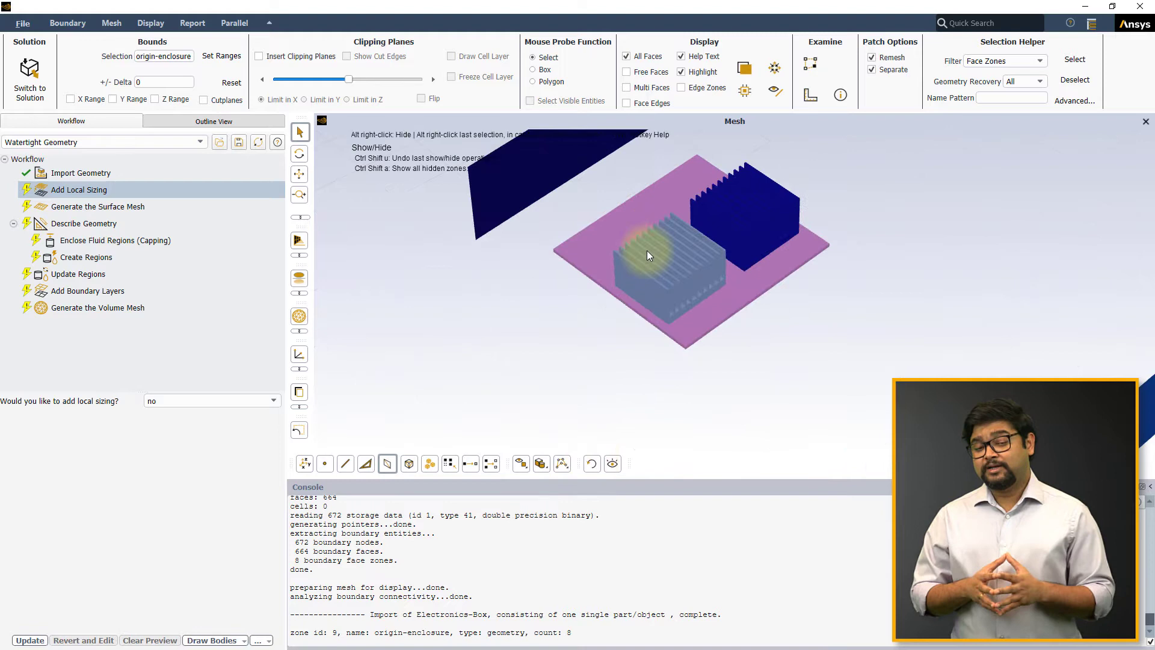
left_click_drag(649, 255, 706, 275)
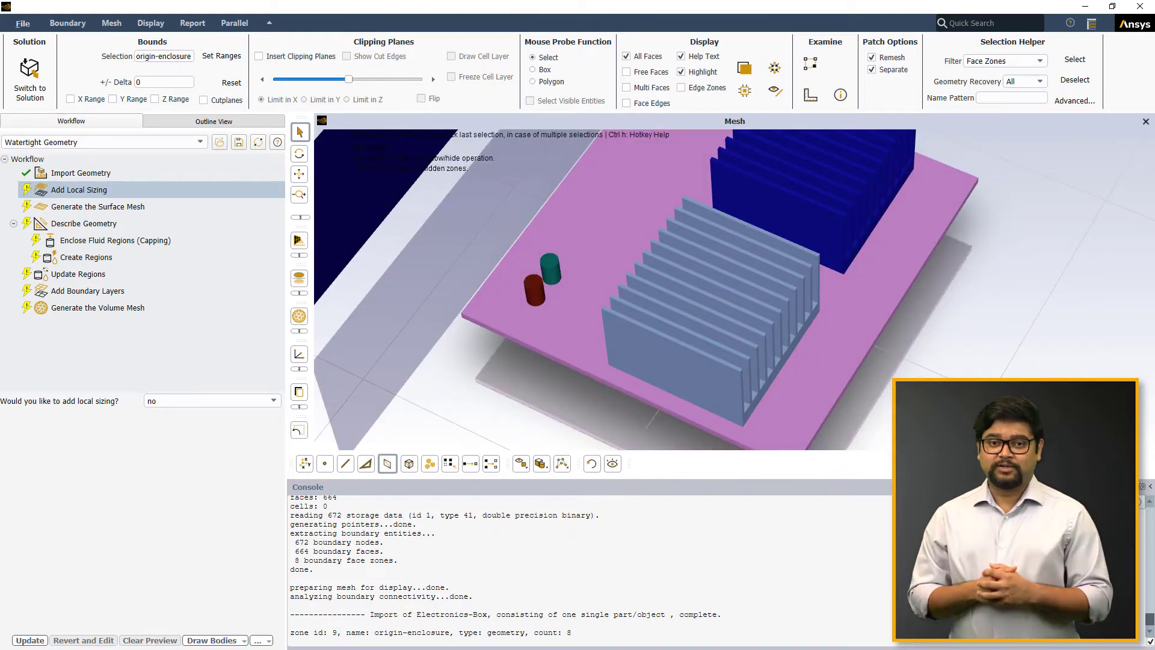
key("ctrl+f")
left_click(766, 322)
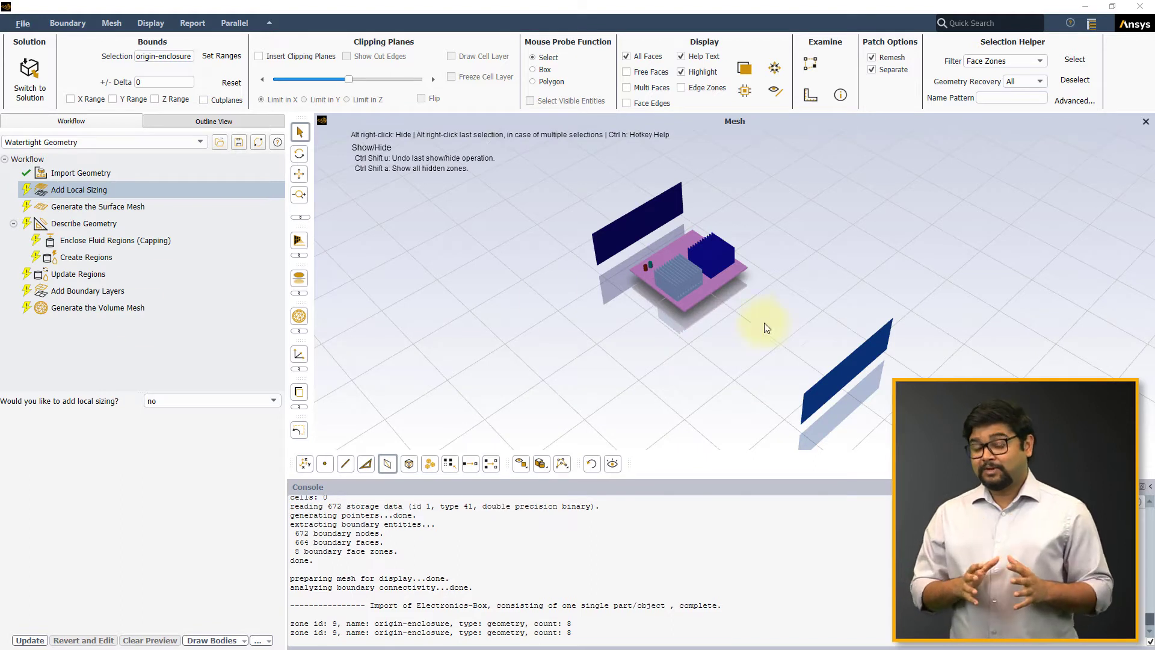
left_click(612, 463)
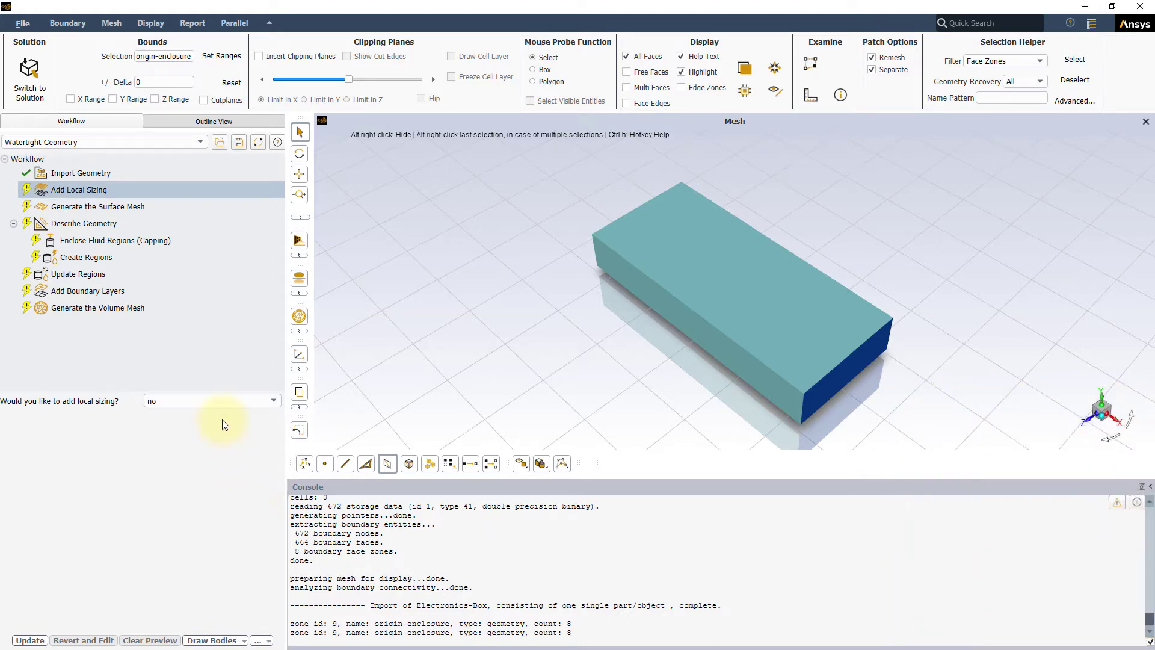
Answer yes to adding local sizing and set the size control type to Curvature
left_click(219, 400)
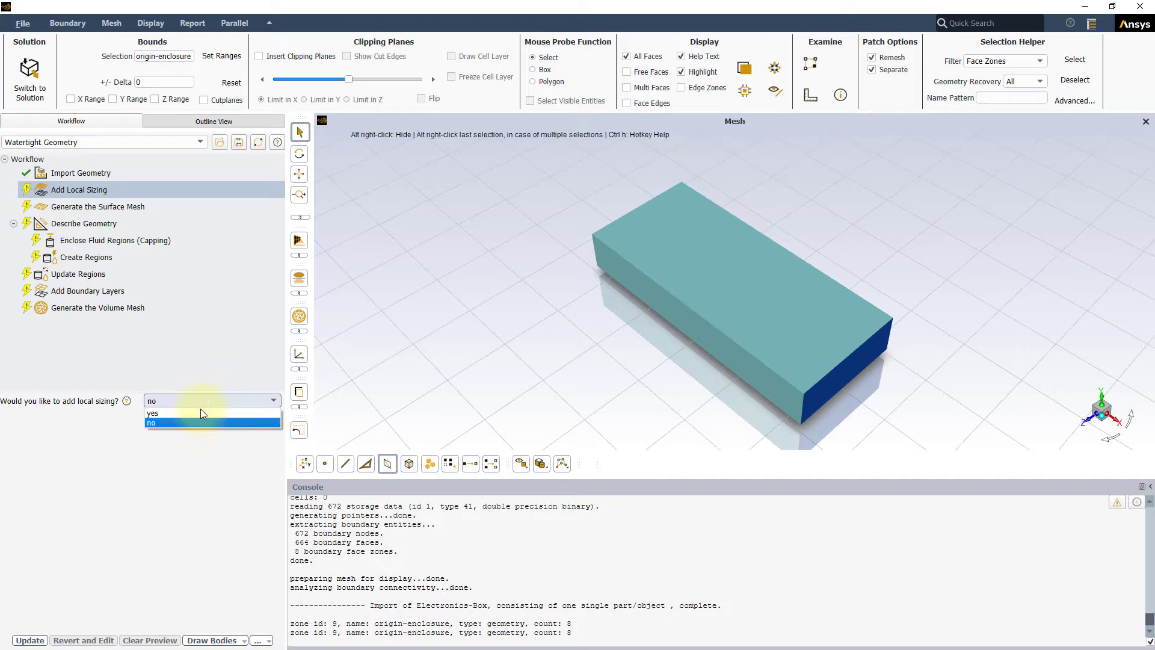
left_click(202, 413)
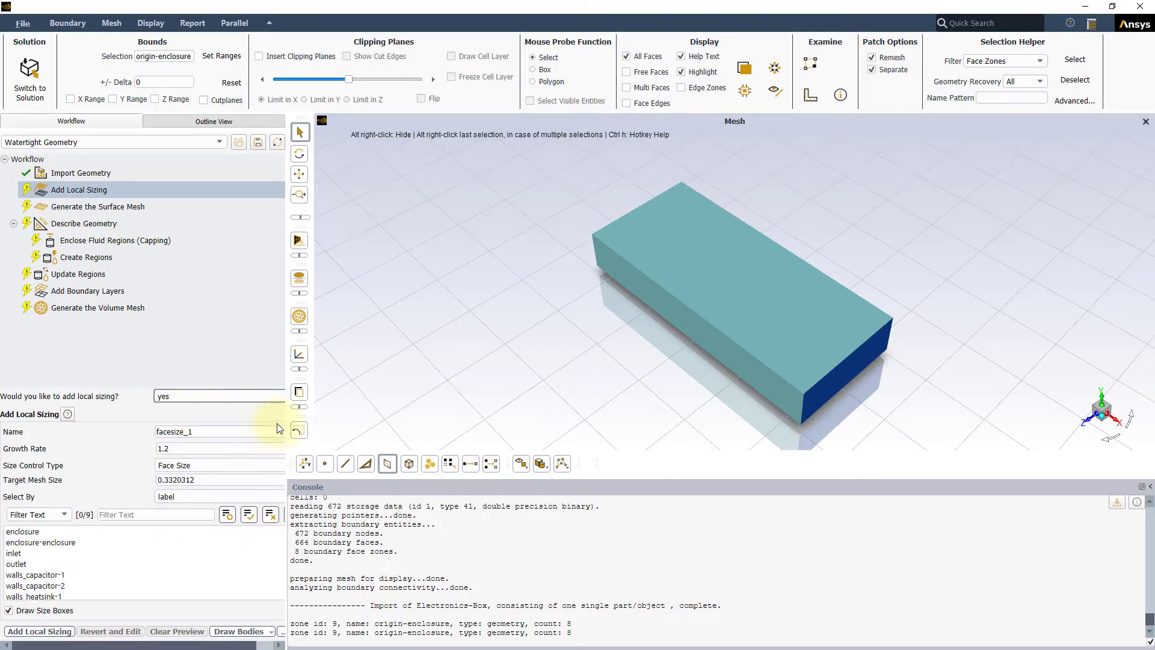
left_click_drag(289, 421, 318, 420)
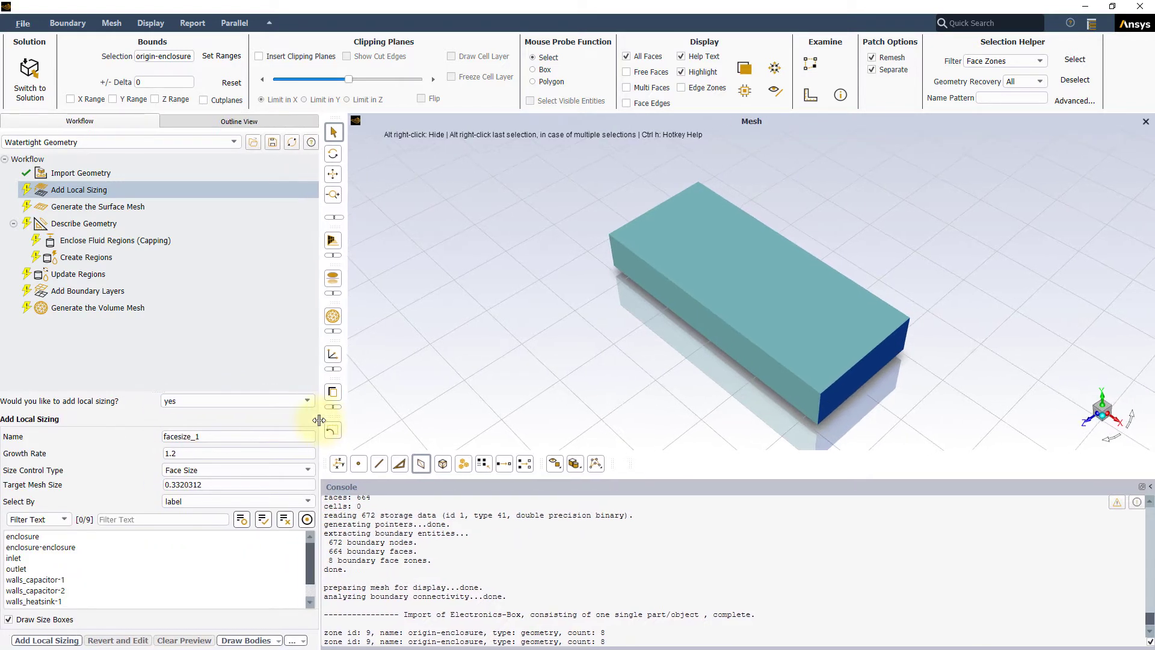
left_click(307, 469)
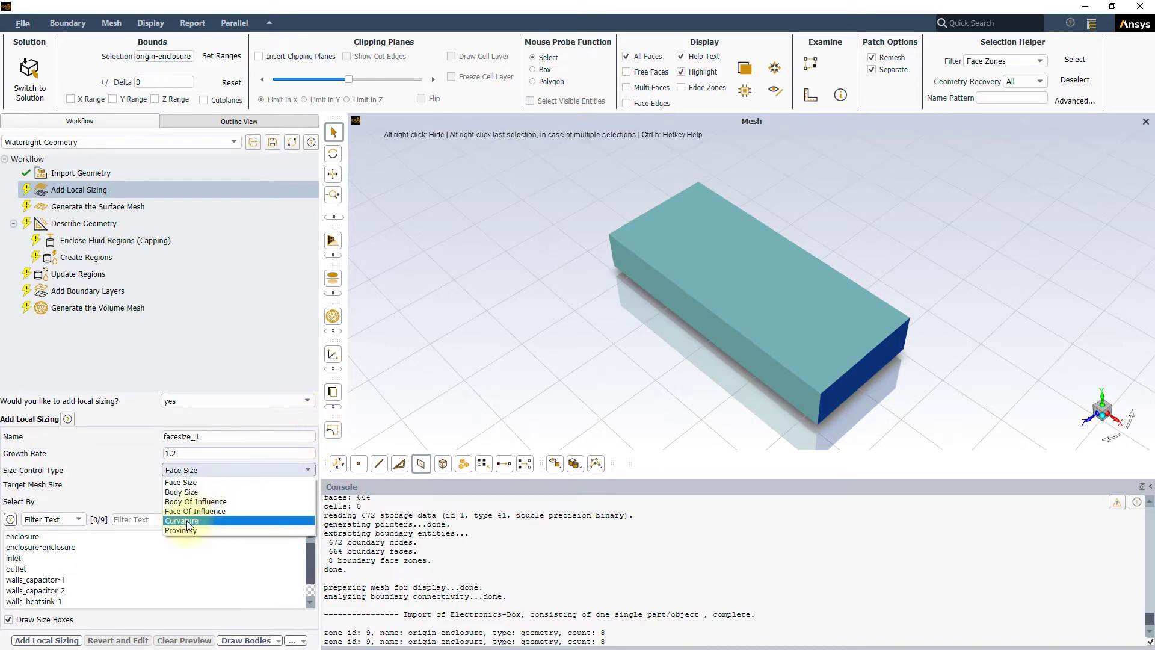
left_click(186, 520)
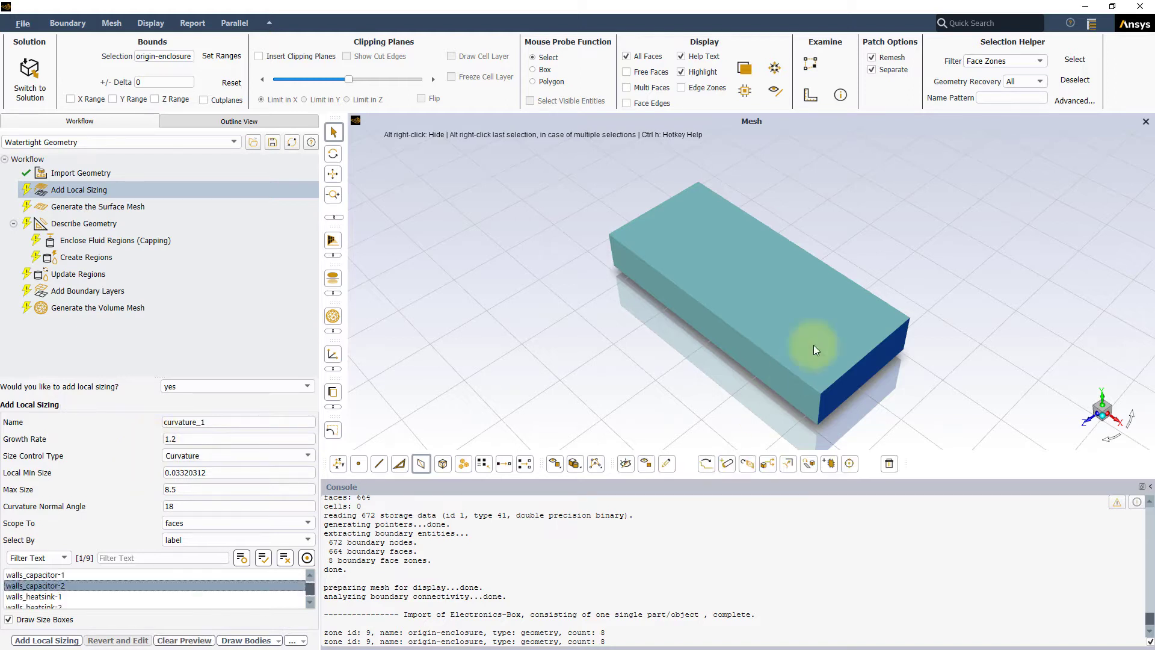
Hide the enclosure and pick walls_capacitor-2 as the curvature sizing's target zone
right_click(806, 328)
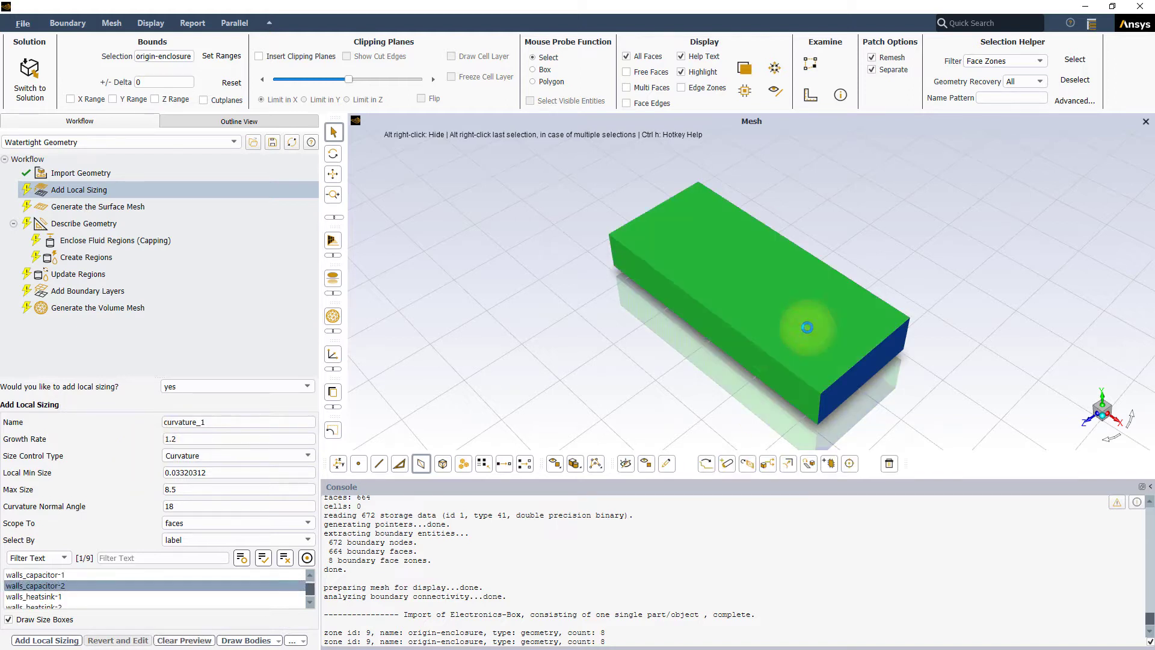
left_click(626, 463)
scroll(66, 592, "down", 3)
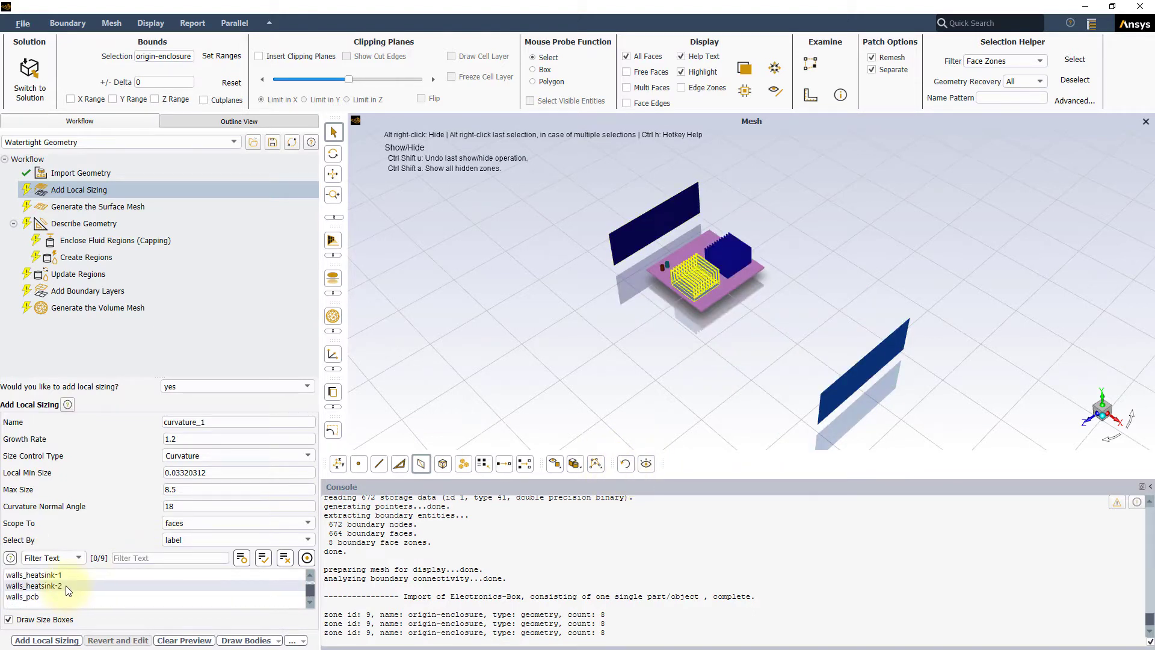
scroll(68, 592, "up", 1)
left_click(65, 596)
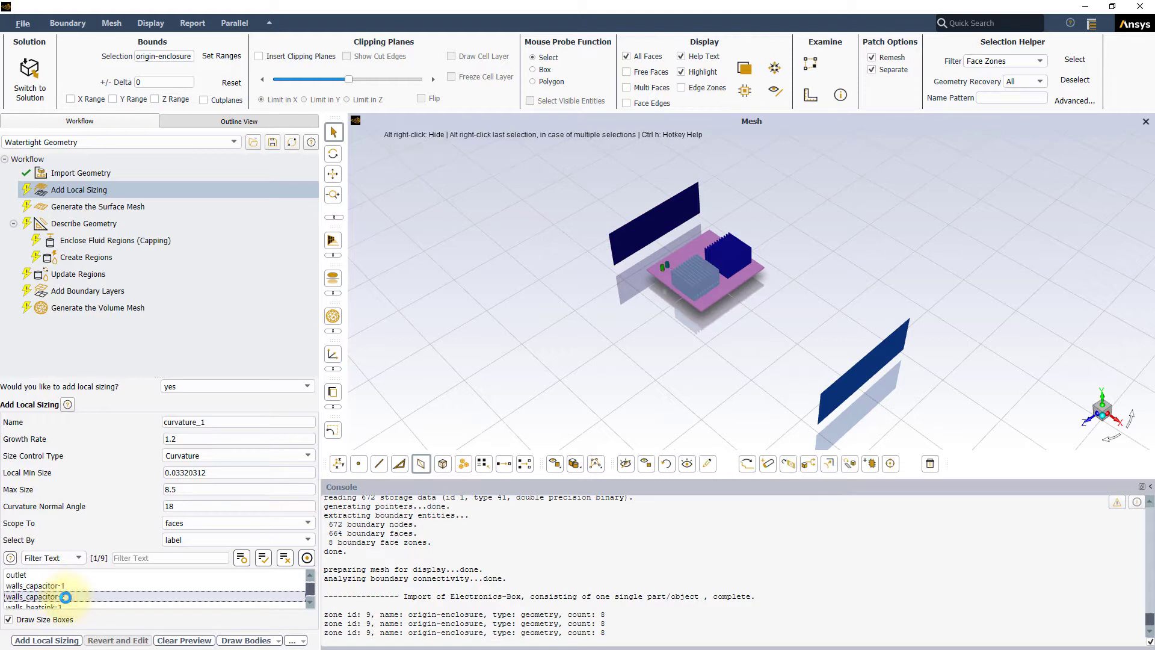
scroll(649, 282, "up", 2)
scroll(649, 282, "up", 5)
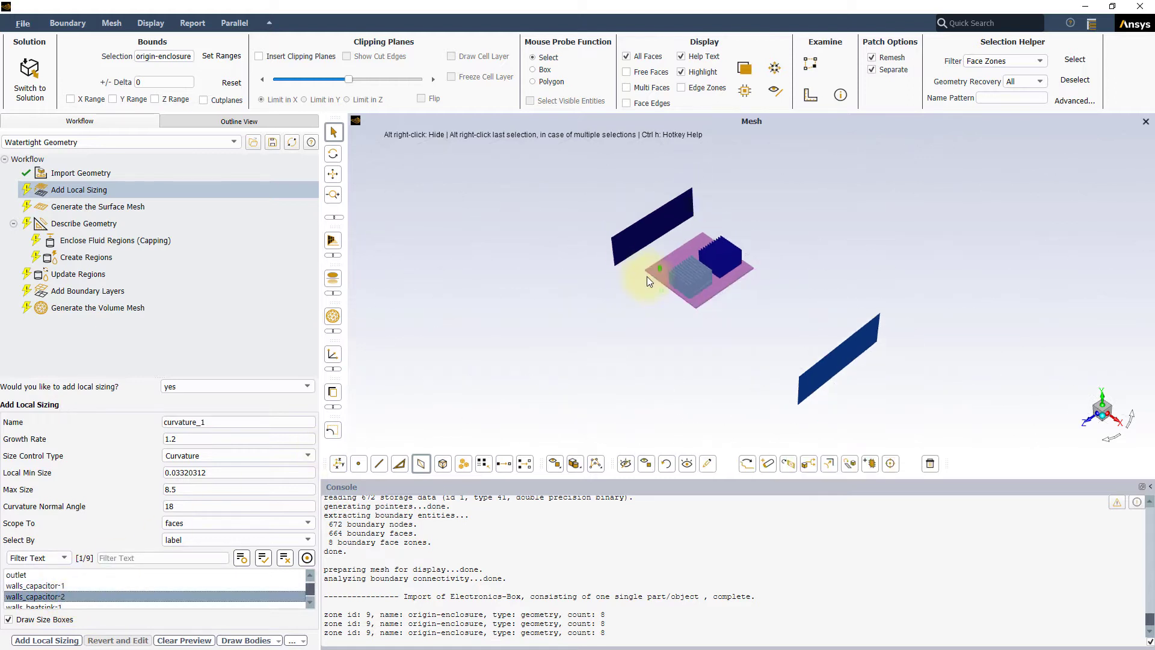
scroll(648, 263, "up", 3)
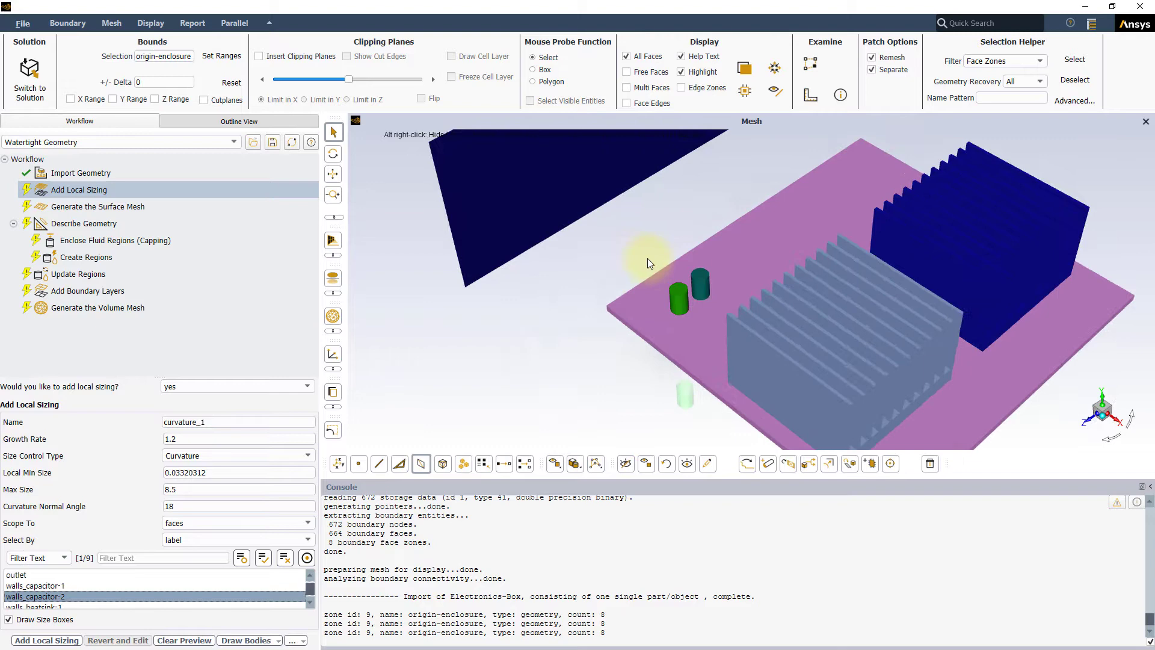
Set Local Min Size 0.3 and Max Size 1 on walls_capacitor-2, previewing the size boxes
left_click(104, 596)
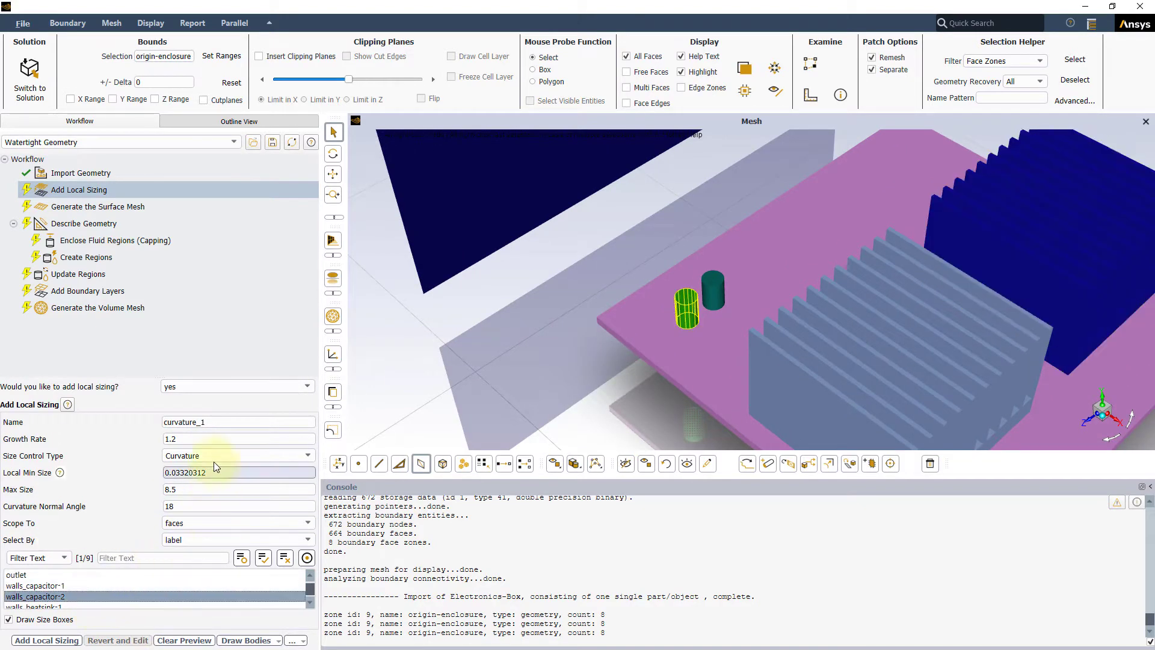
left_click(216, 472)
key("BackSpace")
key("BackSpace")
key("BackSpace")
key("BackSpace")
key("BackSpace")
key("BackSpace")
key("BackSpace")
key("BackSpace")
key("BackSpace")
key("BackSpace")
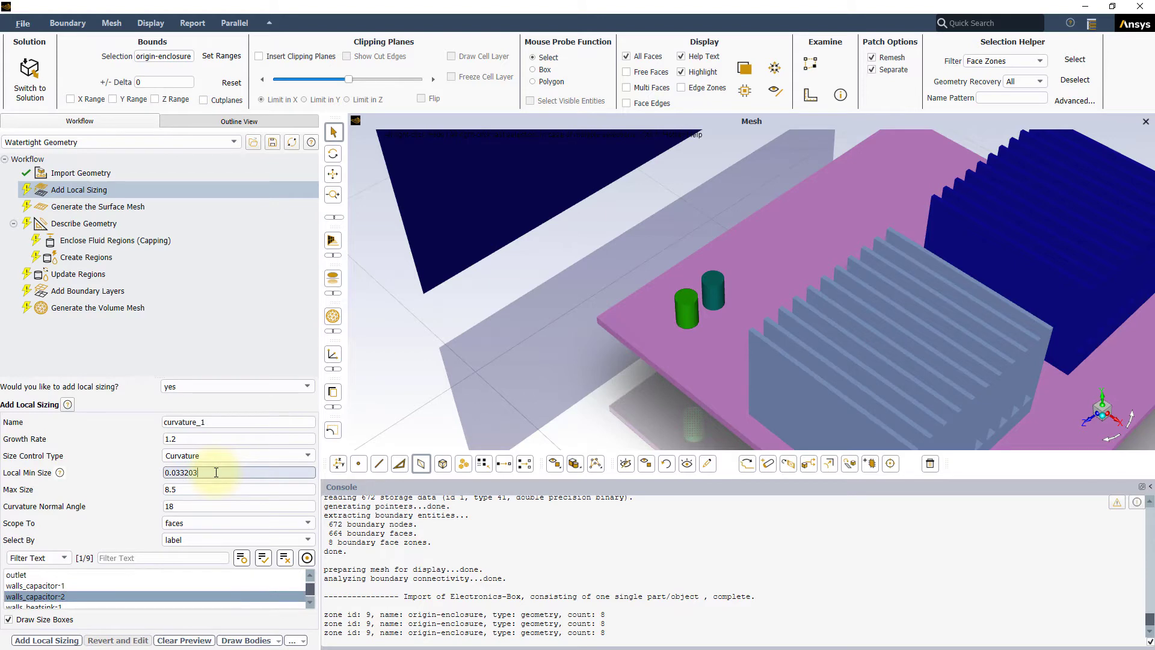
type("0.3")
key("Tab")
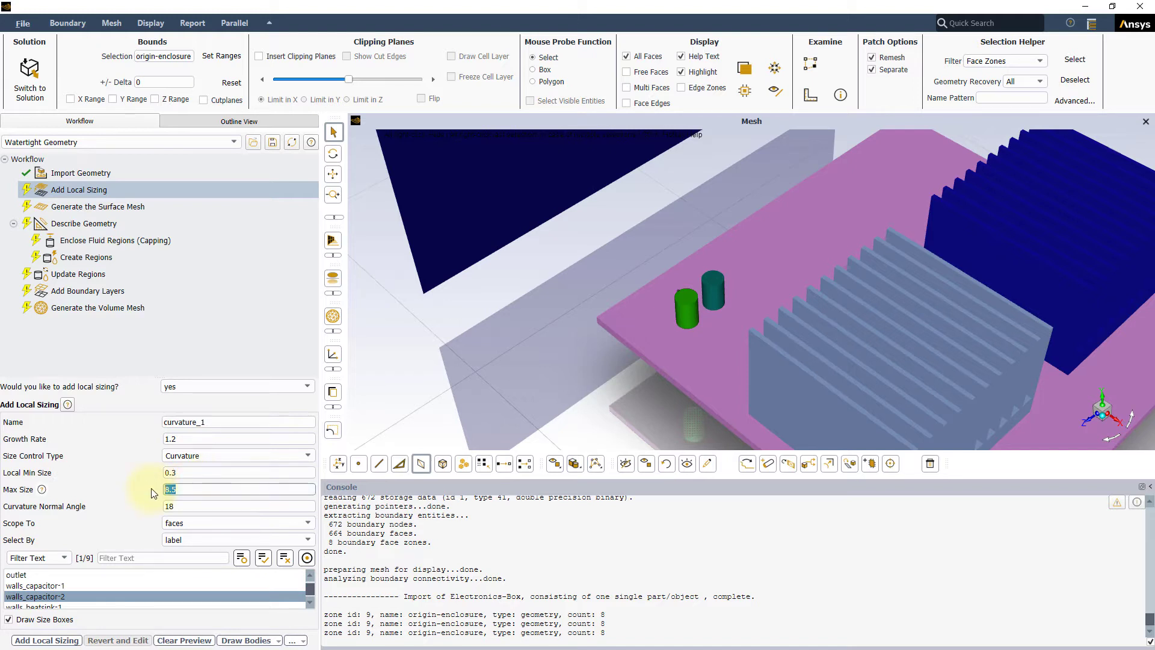
type("1")
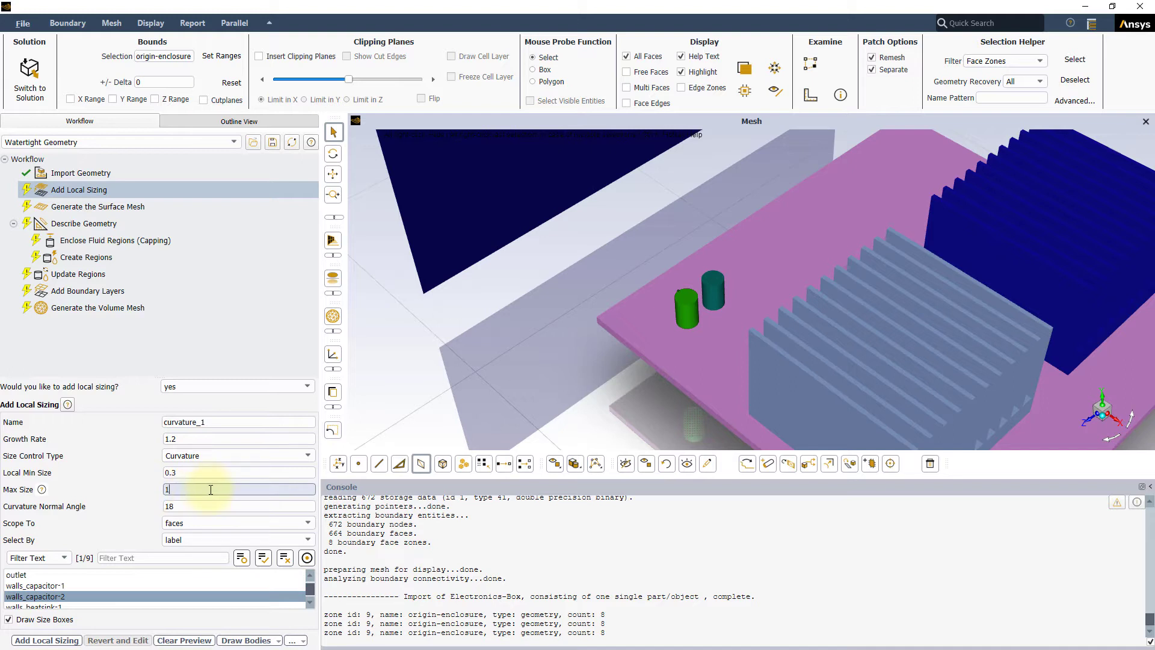
left_click(223, 474)
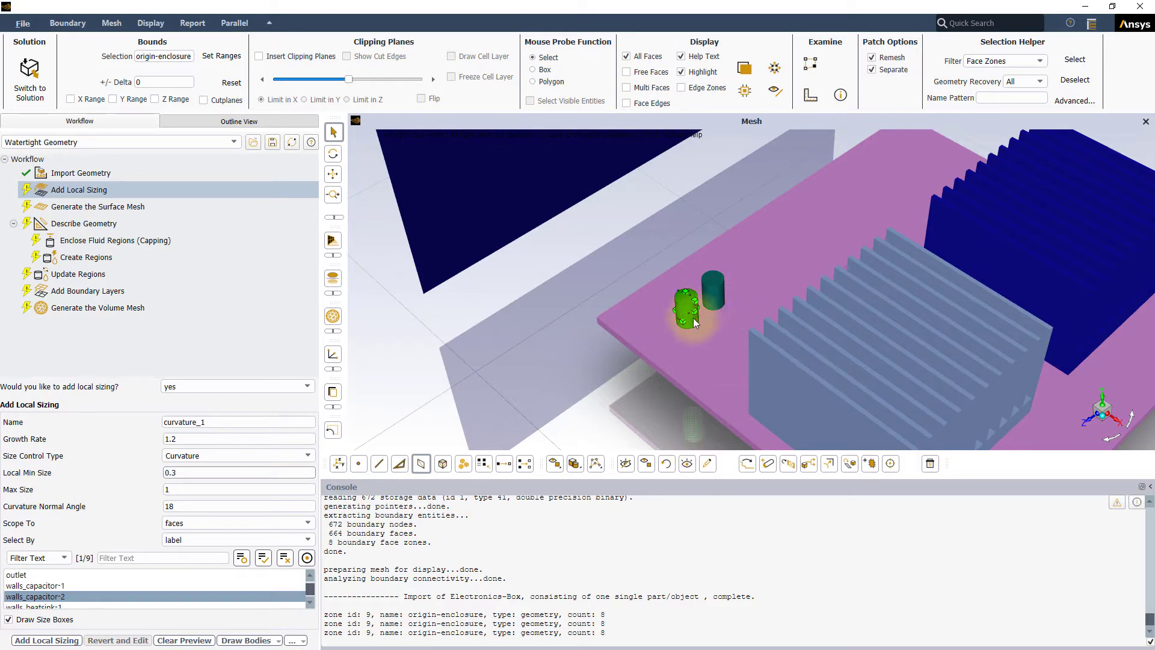
scroll(688, 316, "up", 2)
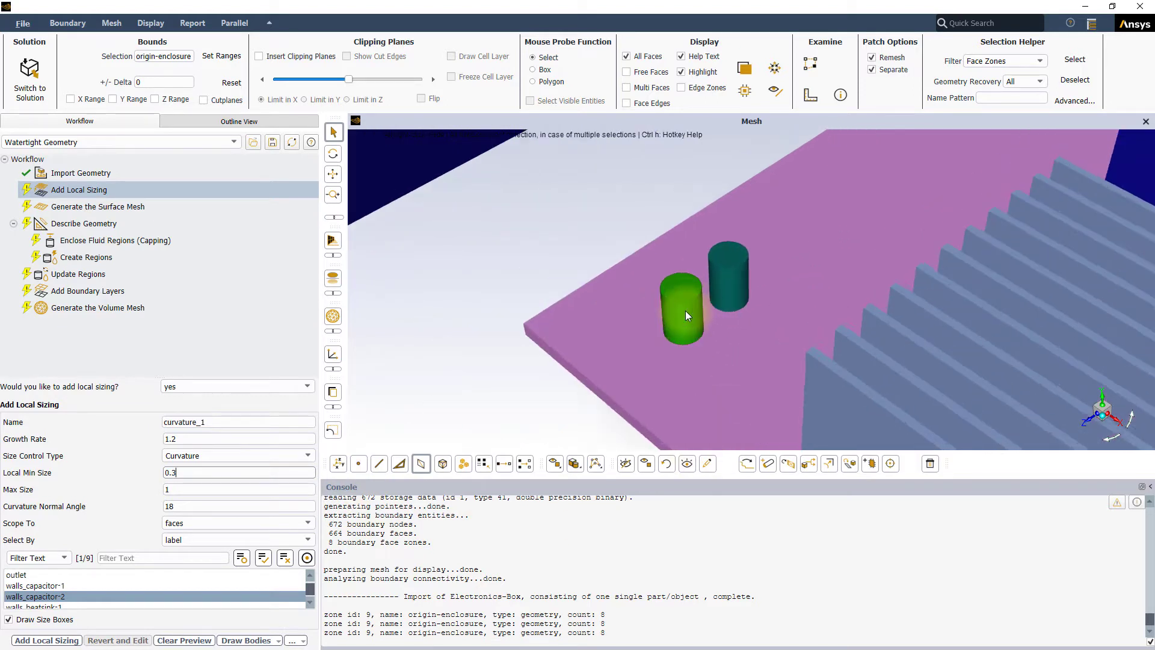
left_click(684, 311)
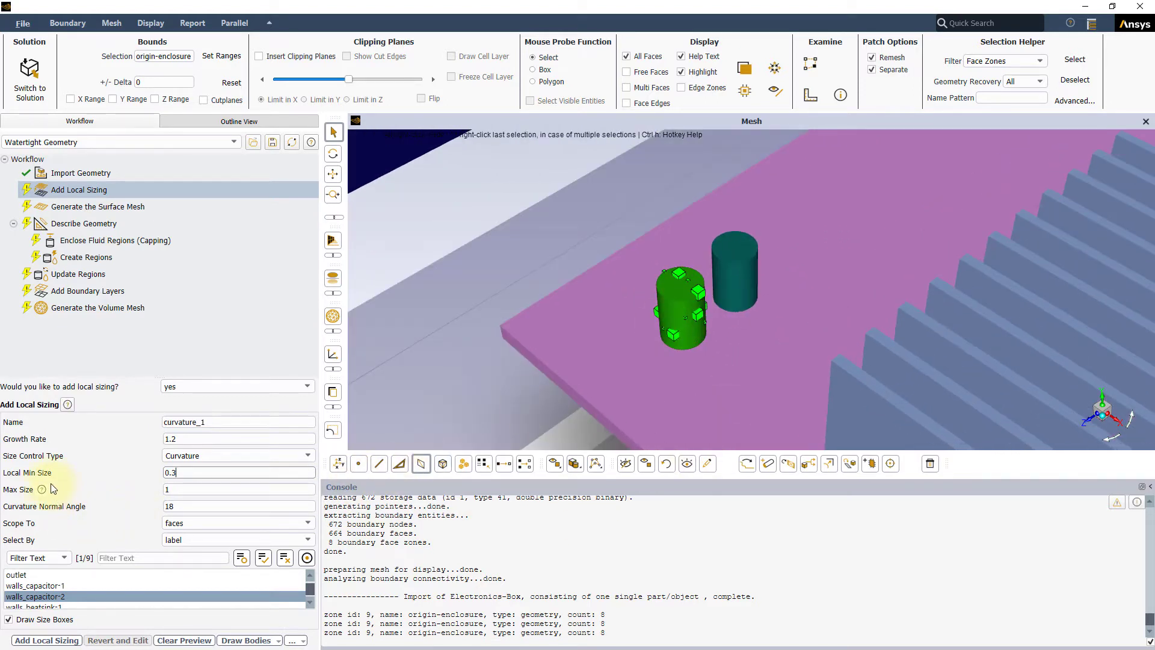
left_click(18, 422)
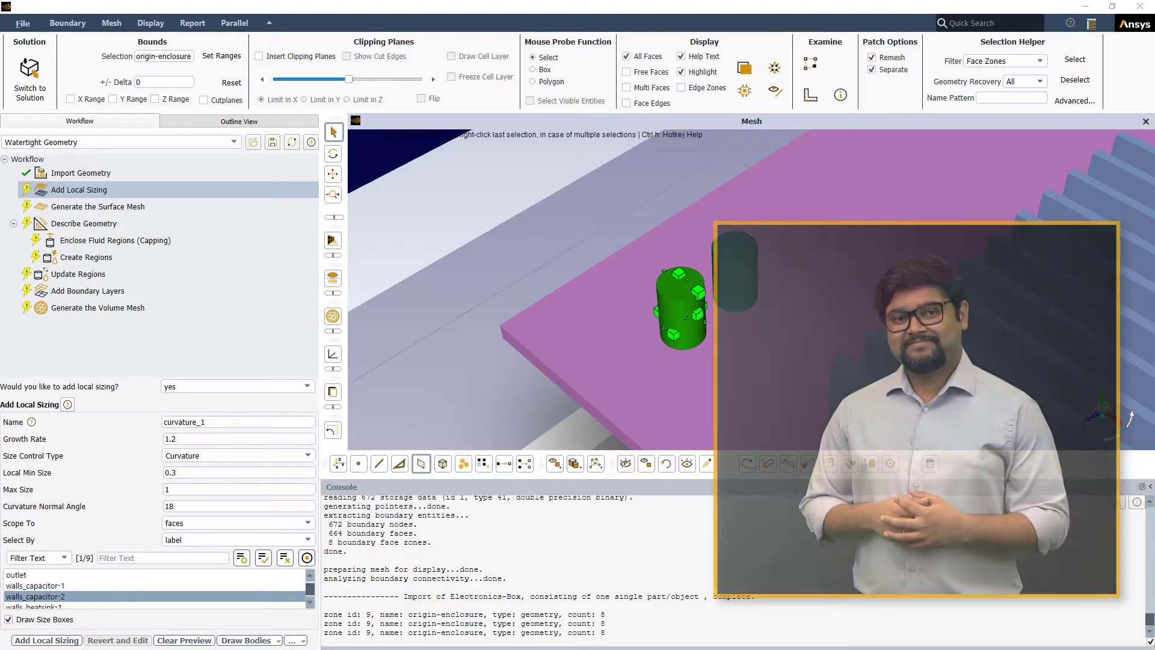
Change the Curvature Normal Angle of curvature_1 from 18 to 10
left_click(525, 422)
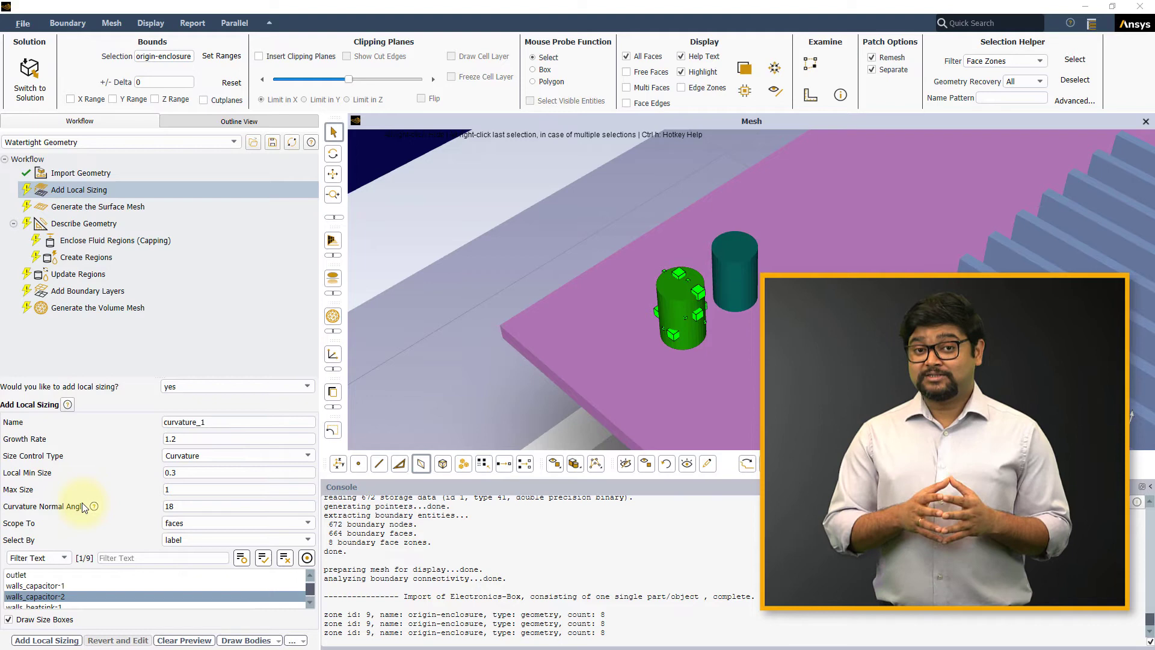
left_click(208, 506)
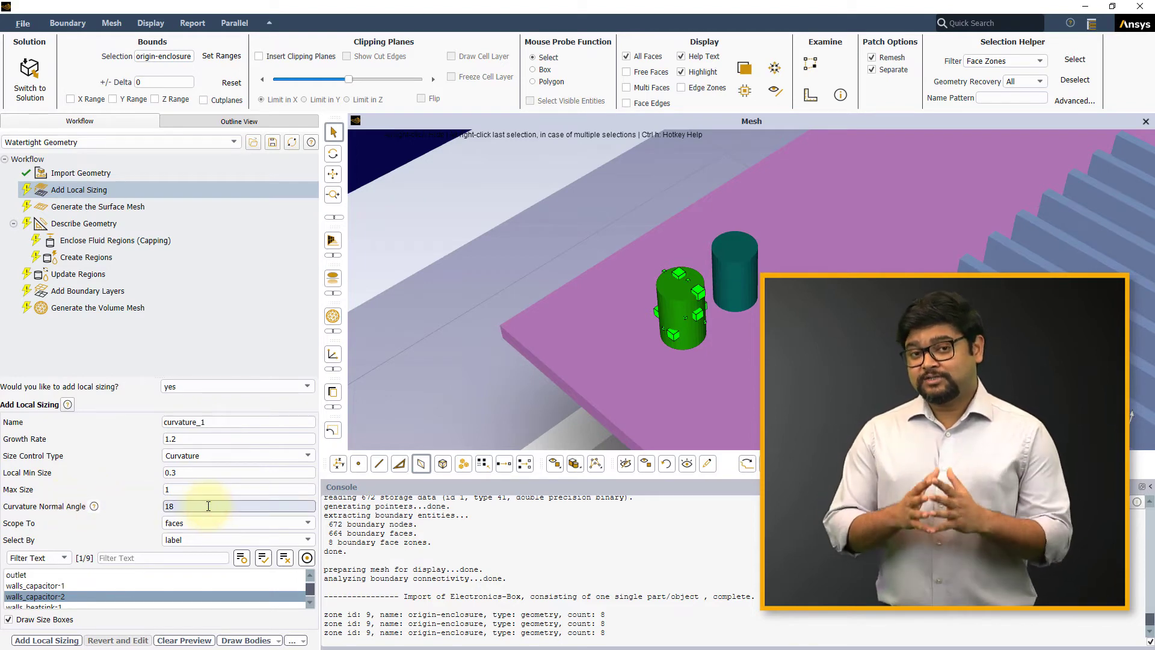
key("BackSpace")
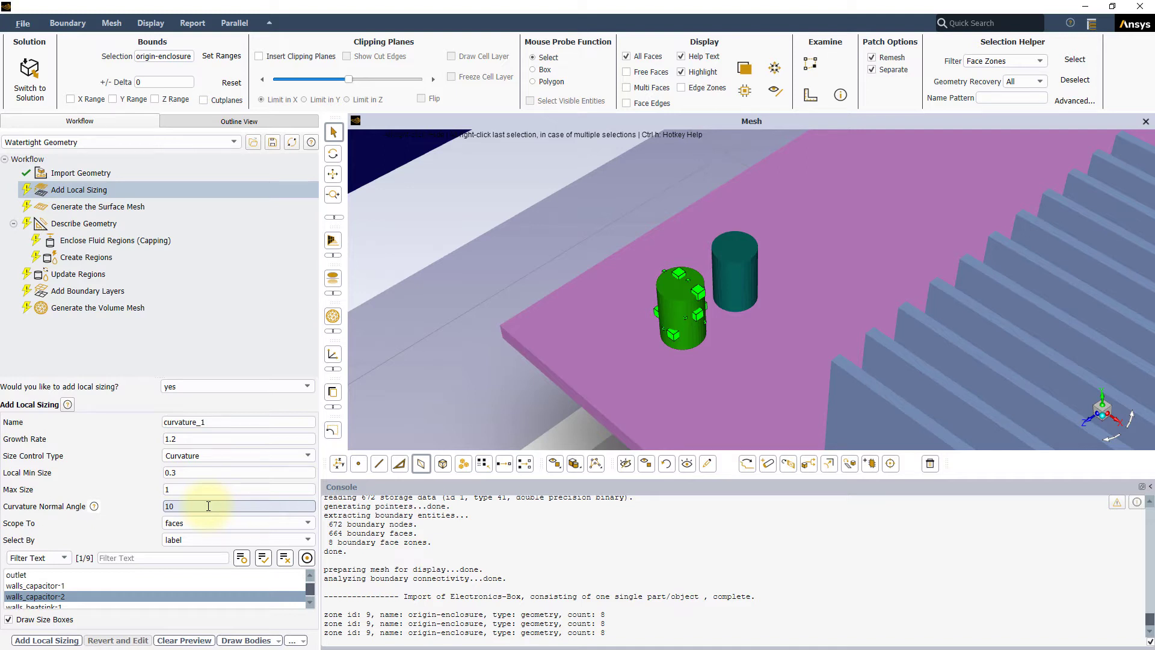
Keep the sizing scoped to faces and add curvature_1 to the workflow
left_click(218, 522)
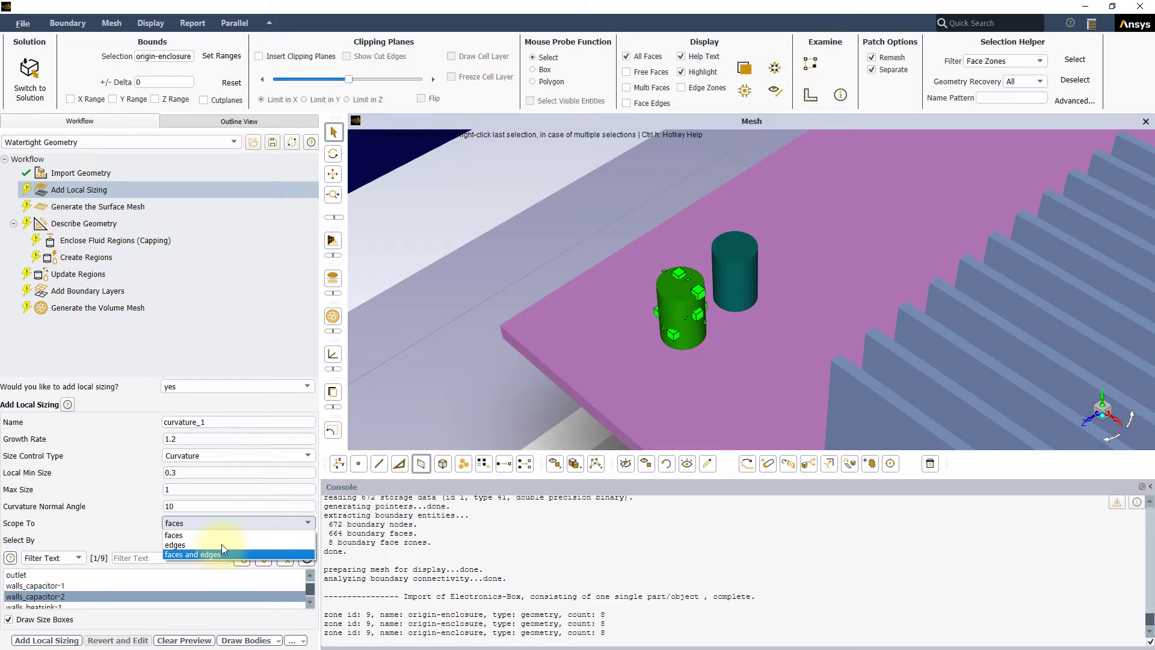
left_click(221, 534)
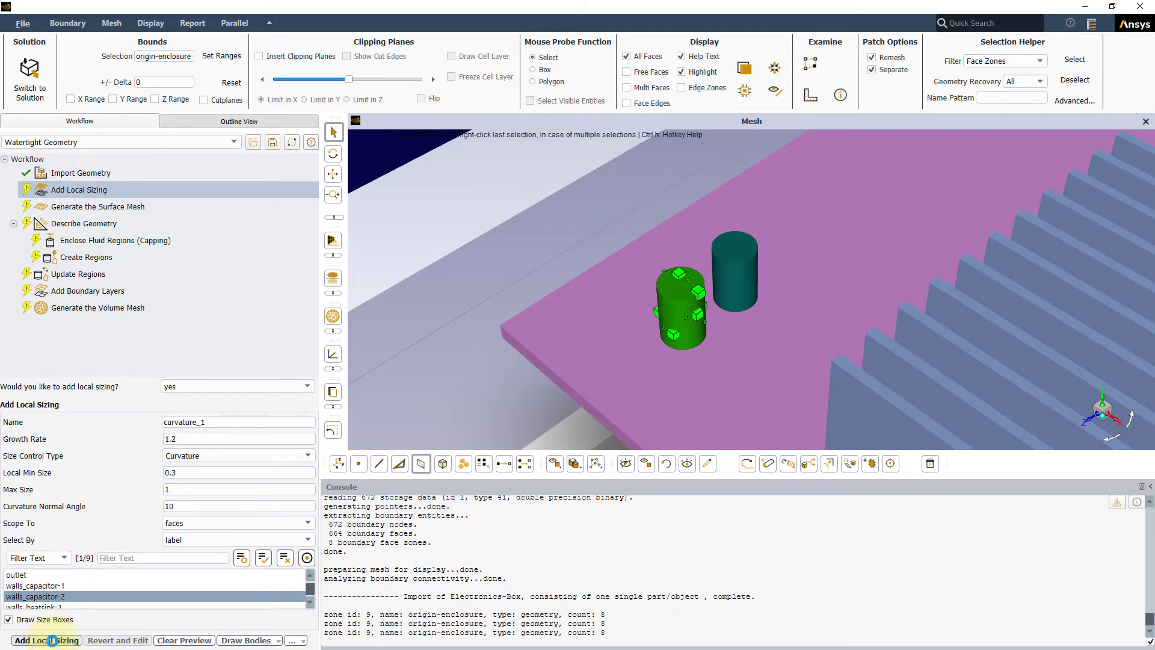
left_click(53, 640)
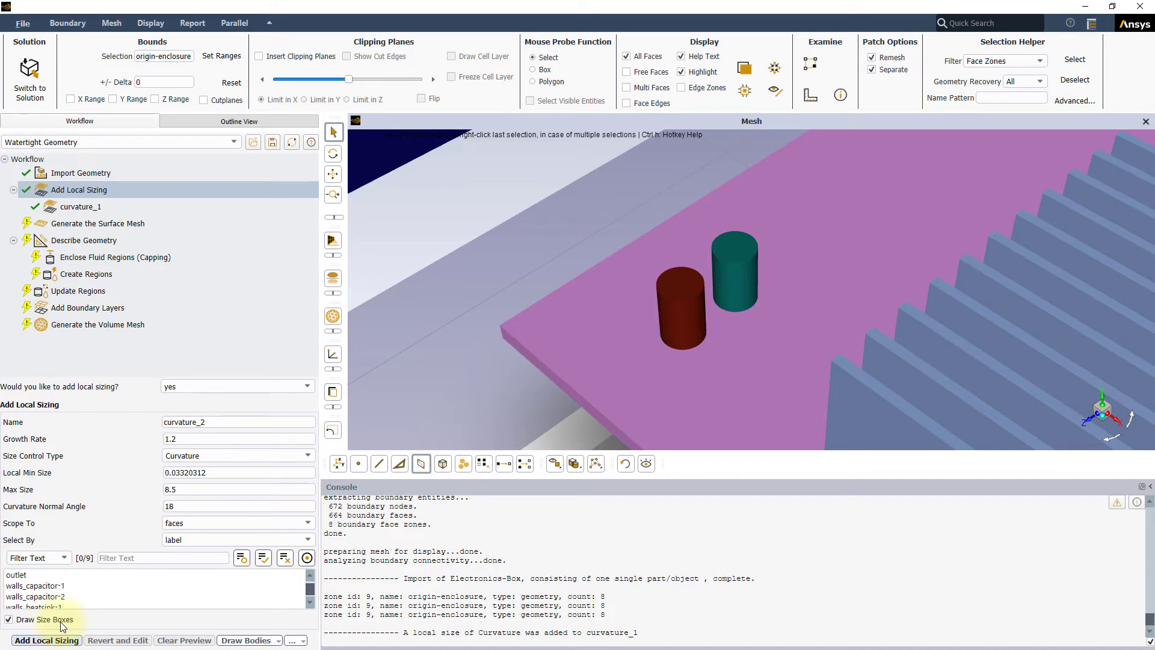
Target walls_capacitor-1 with Local Min Size 0.3 and Max Size 1
left_click(241, 460)
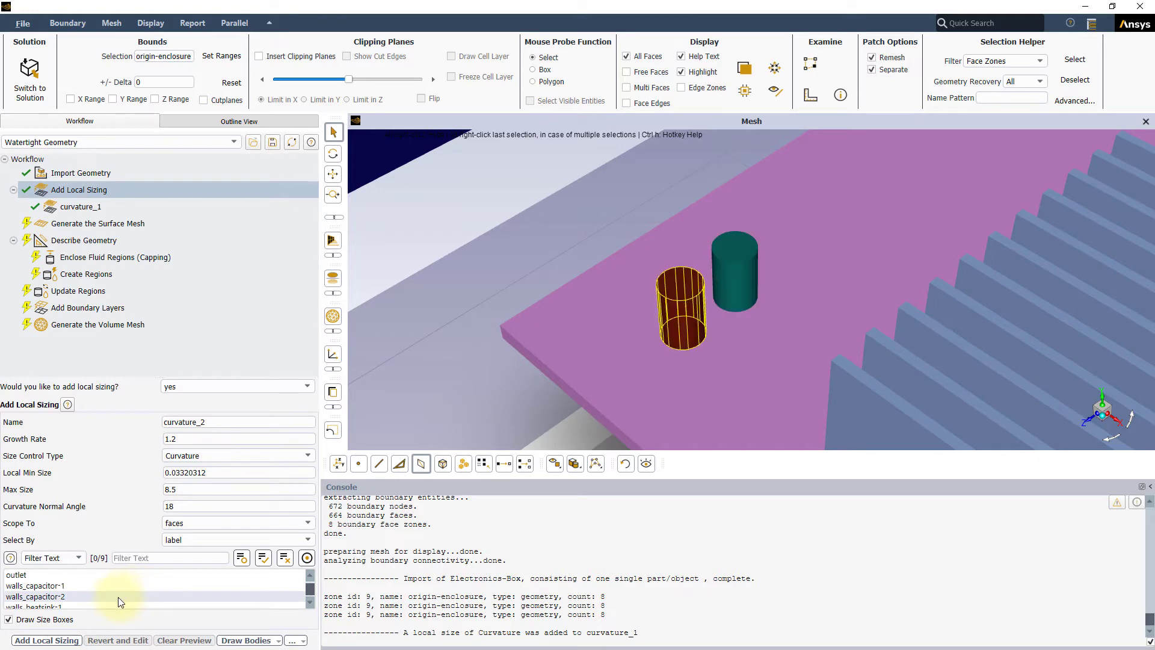
left_click(59, 586)
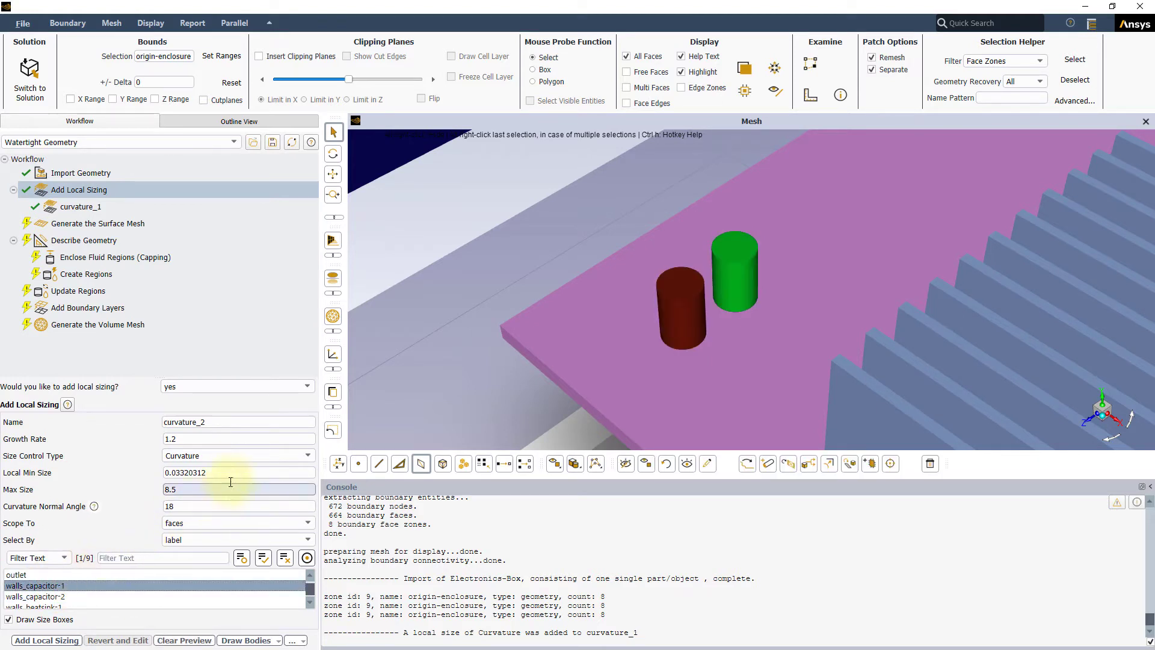
left_click_drag(226, 472, 159, 476)
type(".3")
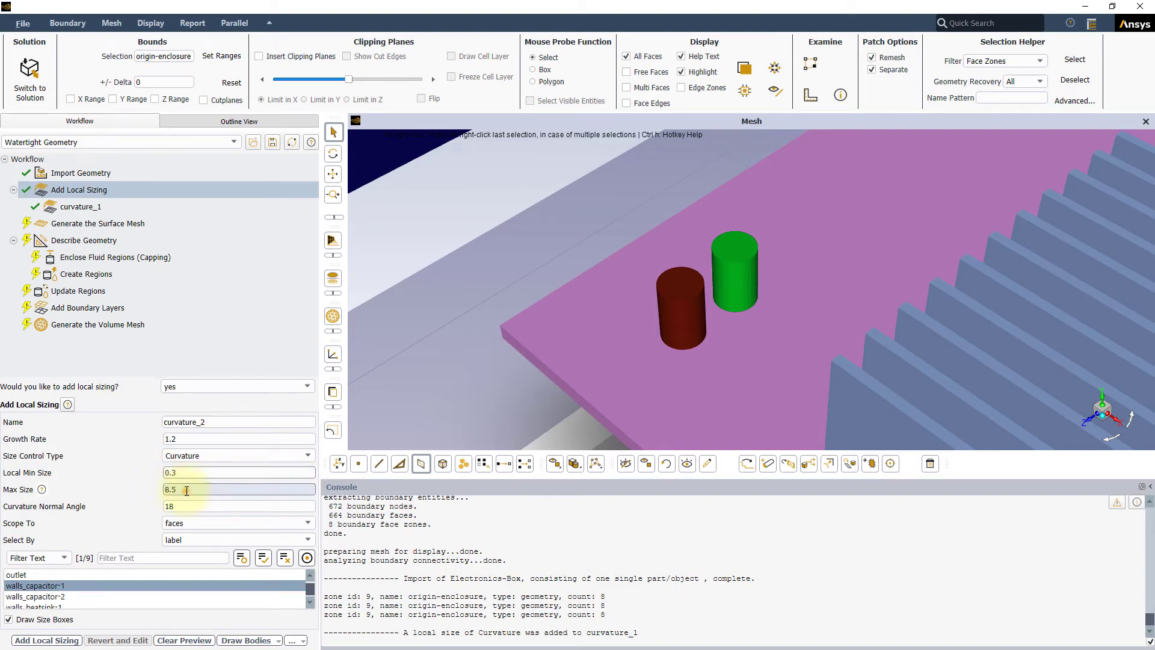
left_click_drag(186, 490, 135, 492)
type("1")
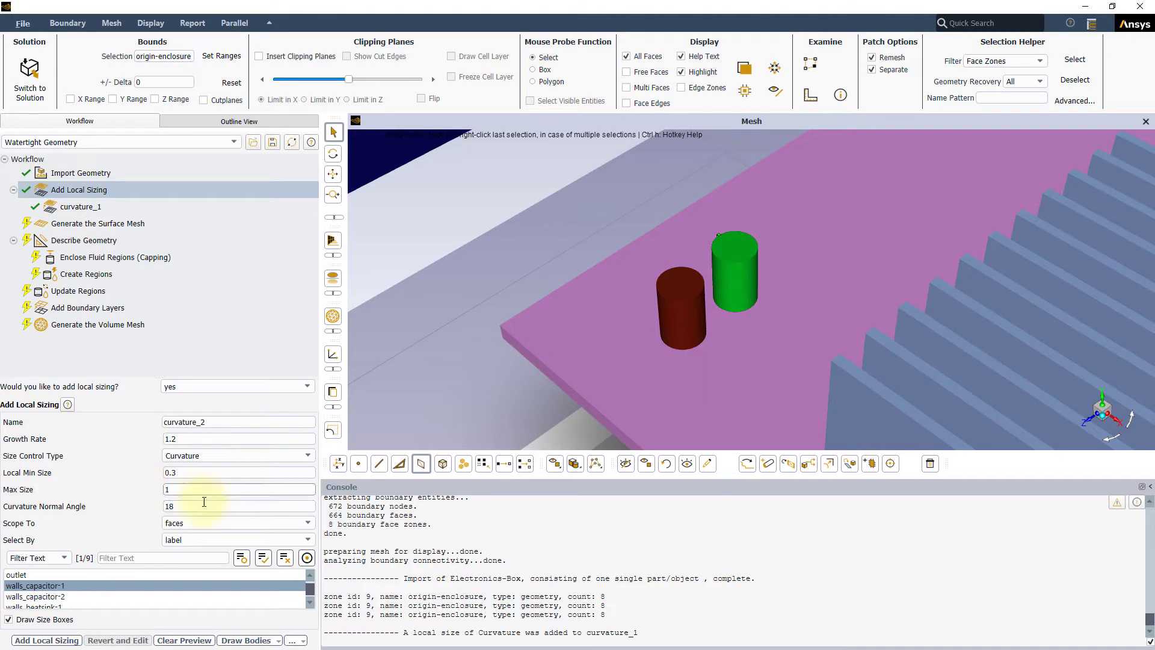
Set the Curvature Normal Angle to 20 and add the curvature_2 sizing
double_click(174, 507)
key("BackSpace")
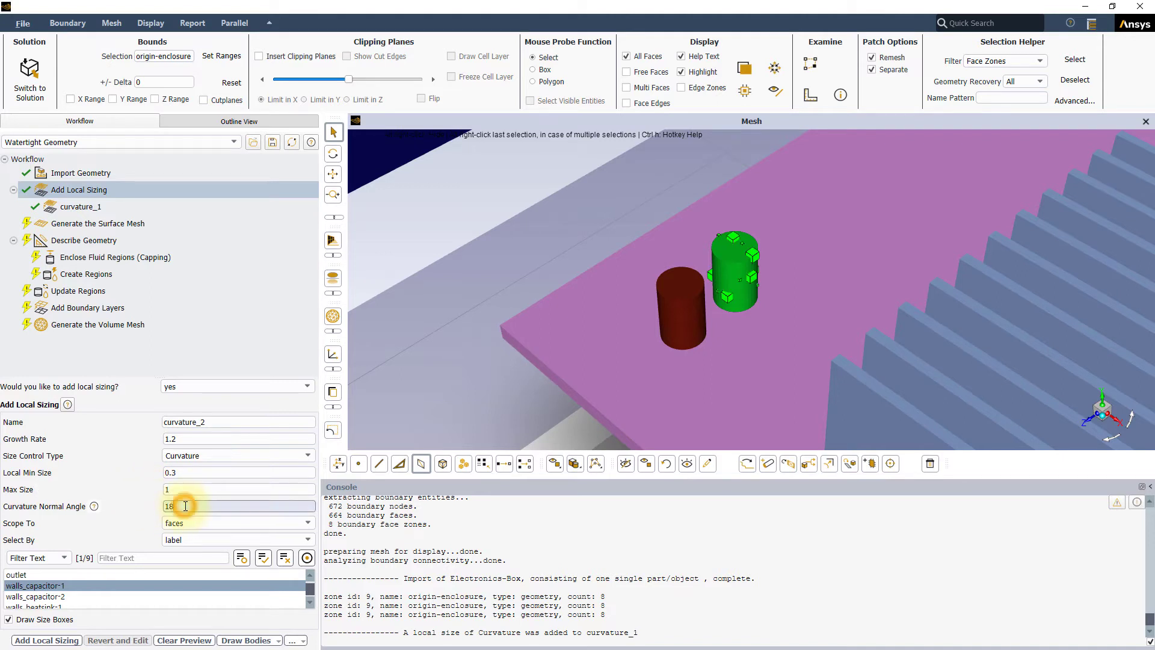
type("20")
key("Tab")
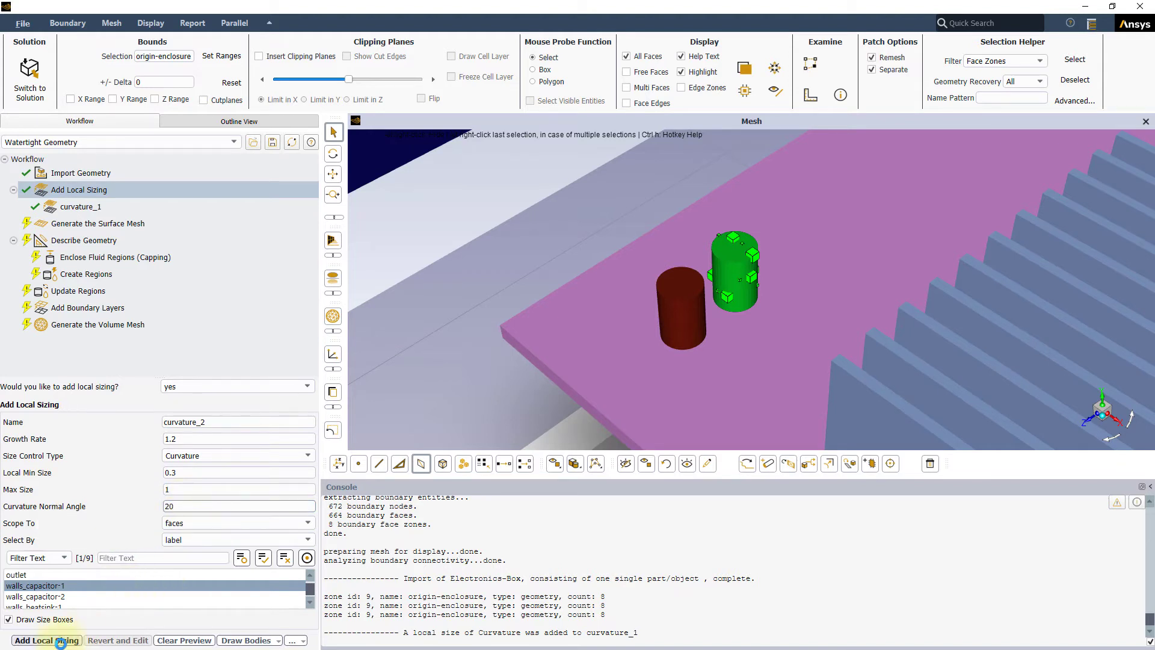
left_click(57, 639)
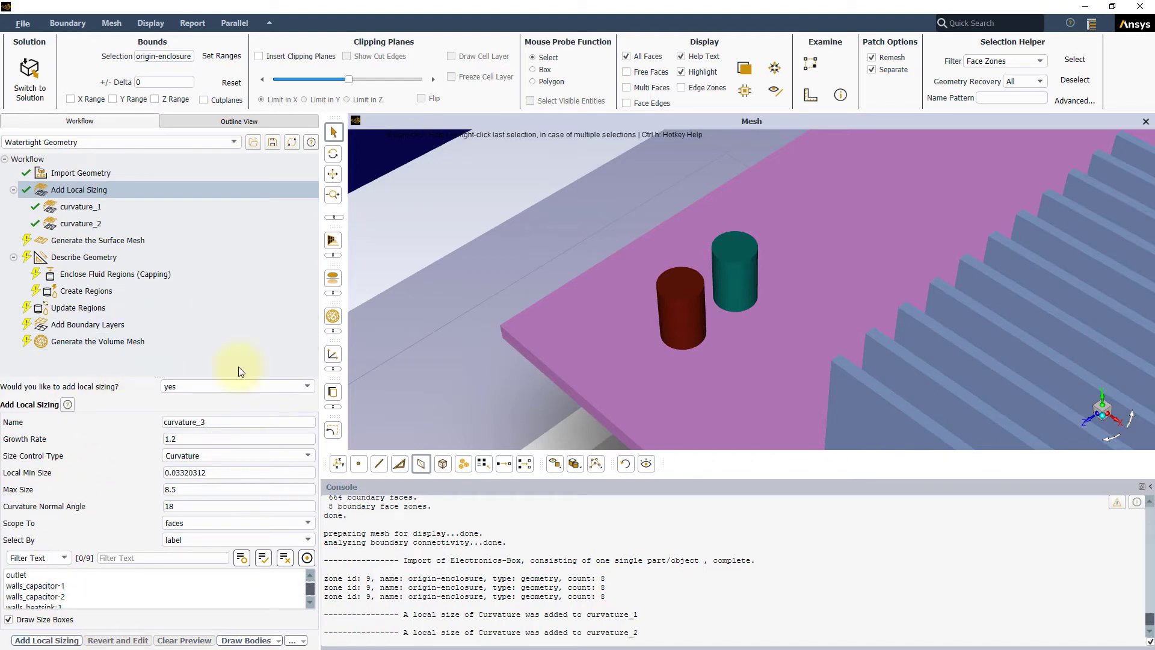
Run Generate the Surface Mesh, finishing in 0.25 minutes with maximum skewness 0.54
left_click(128, 244)
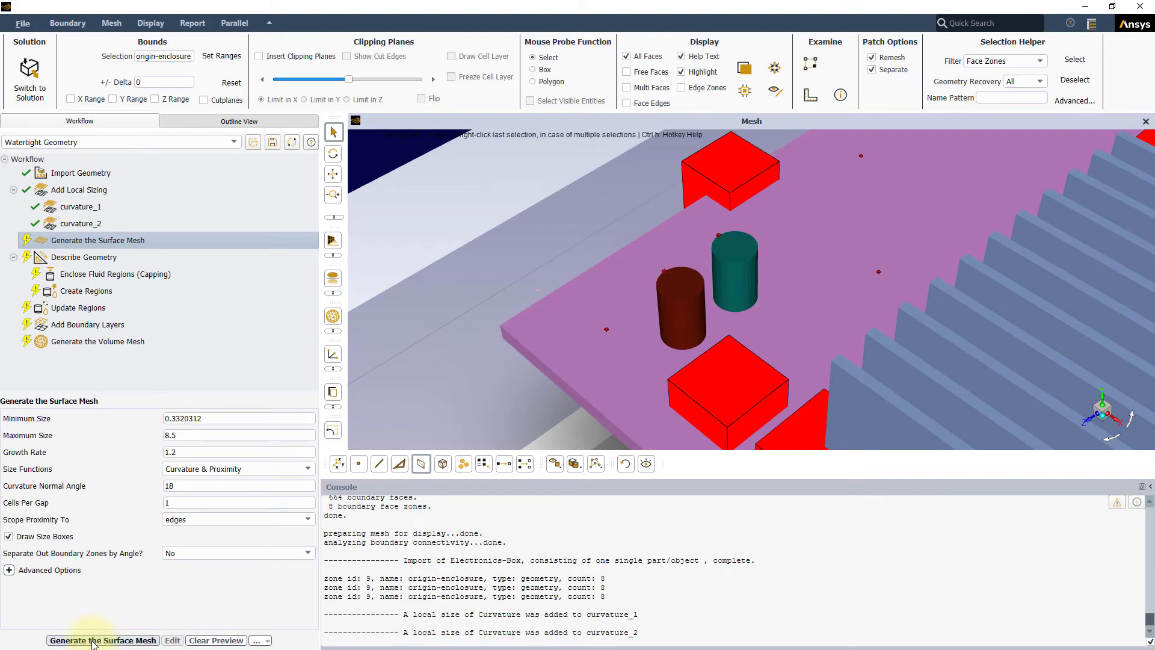
left_click(93, 640)
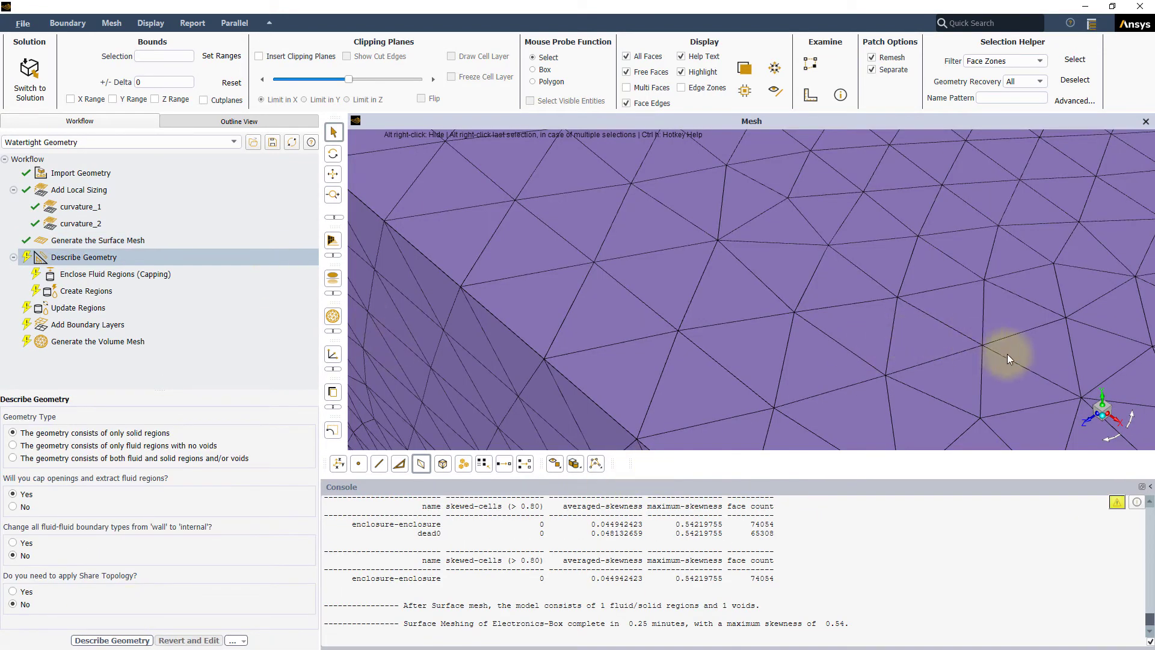
Fit the meshed box in view and hide the enclosure, inlet and outlet walls
left_click(1101, 417)
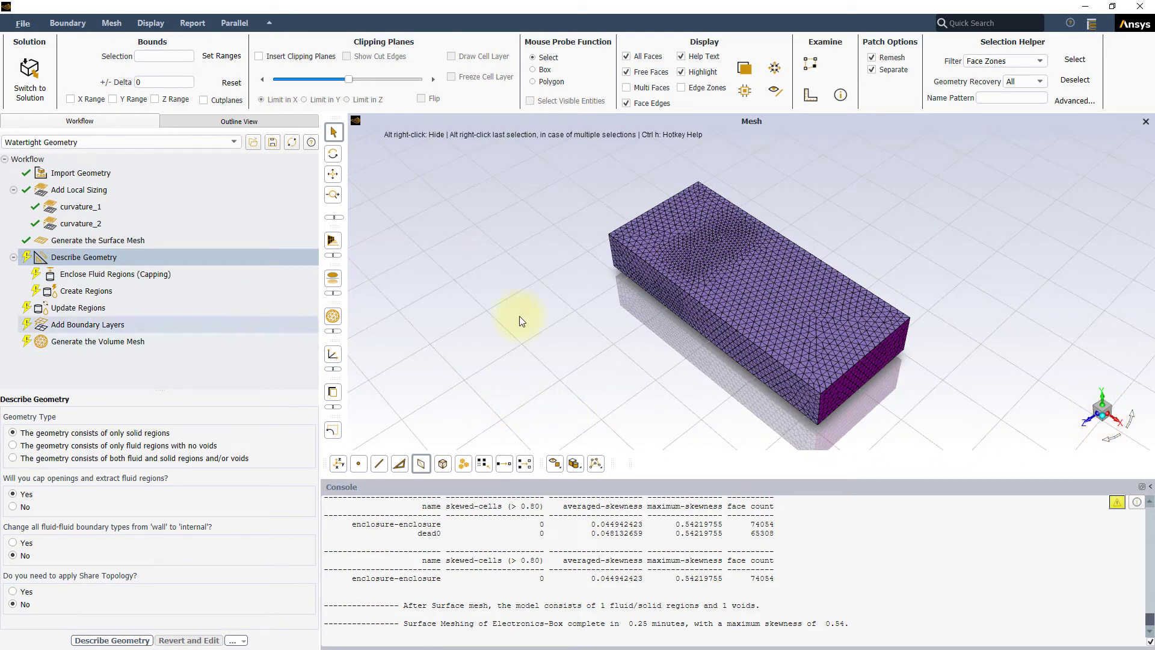
left_click(780, 314)
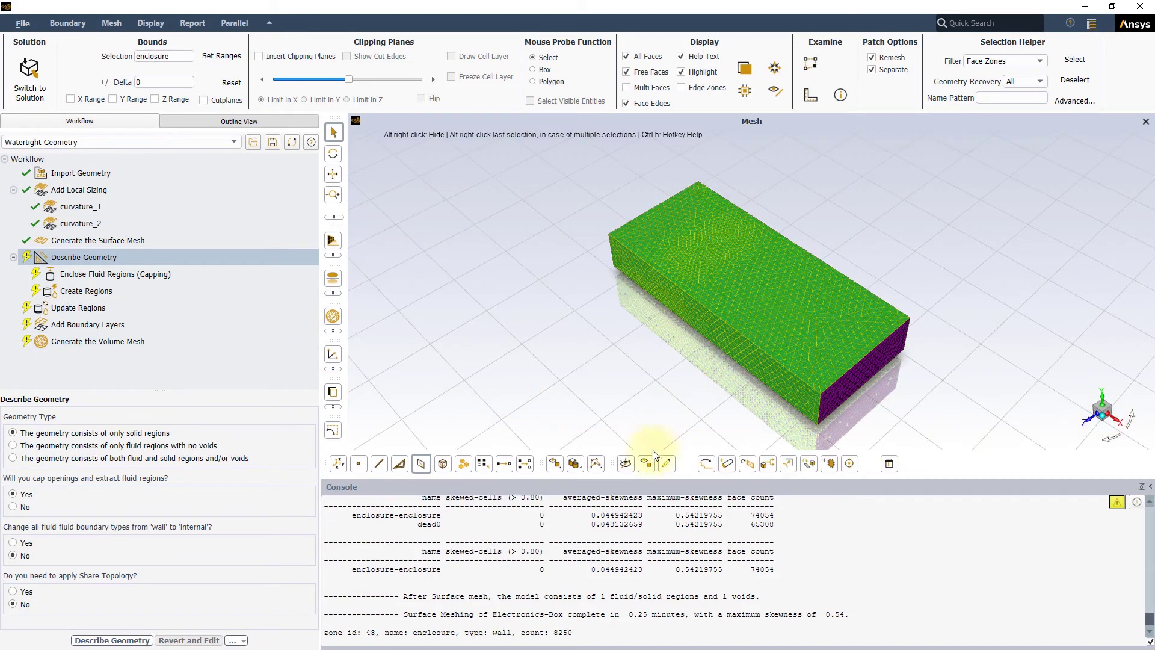
left_click(626, 464)
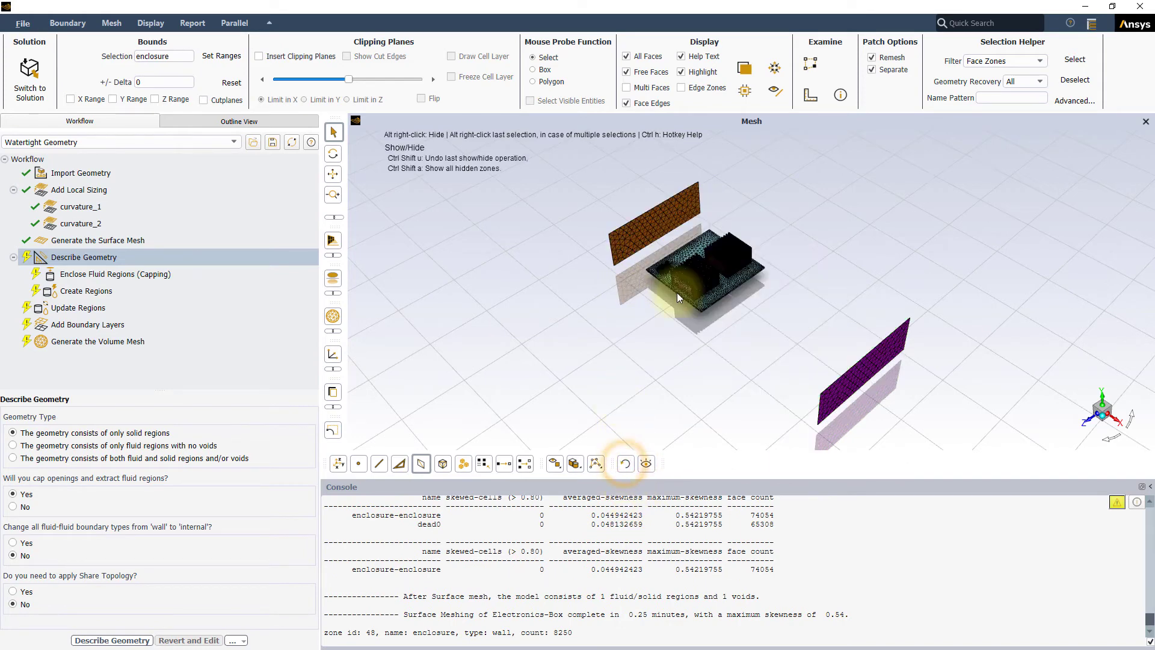
left_click(633, 236)
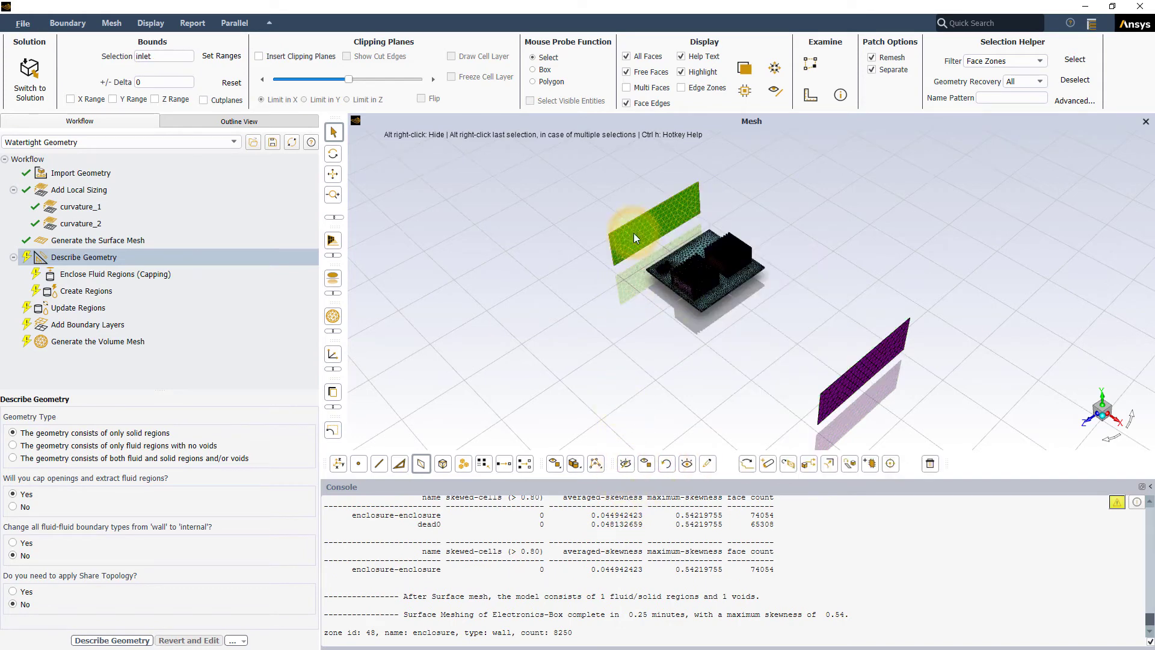
left_click(851, 377)
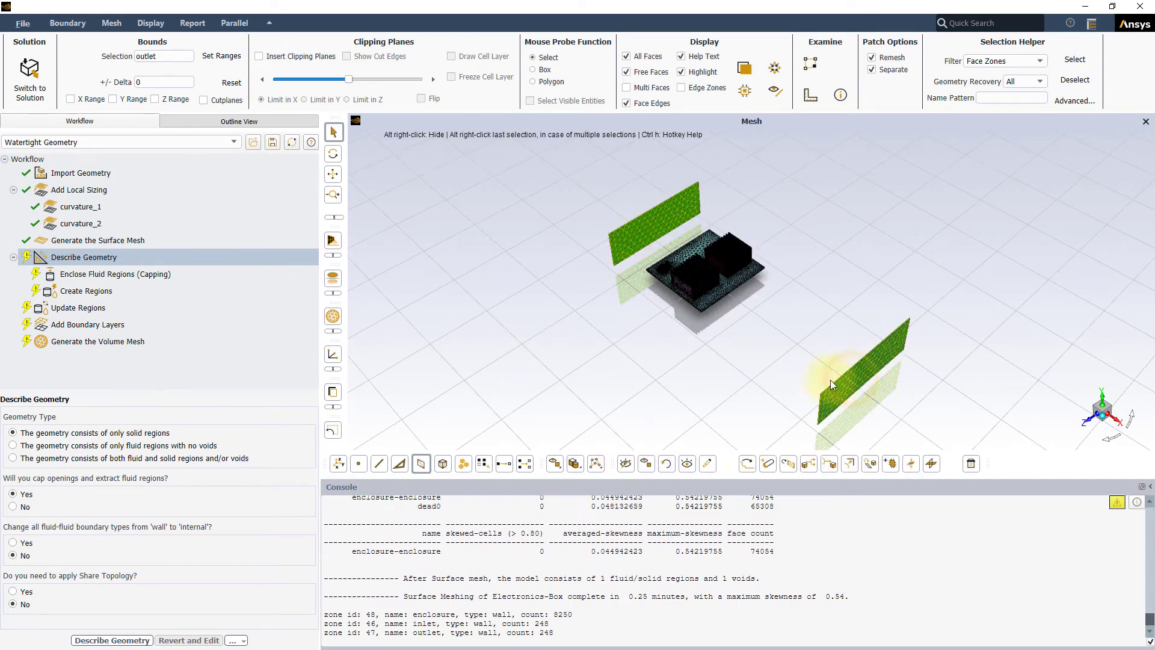
left_click(626, 464)
Zoom in and inspect each capacitor: 1623 faces on walls_capacitor-2 versus 526 on walls_capacitor-1
scroll(686, 261, "up", 10)
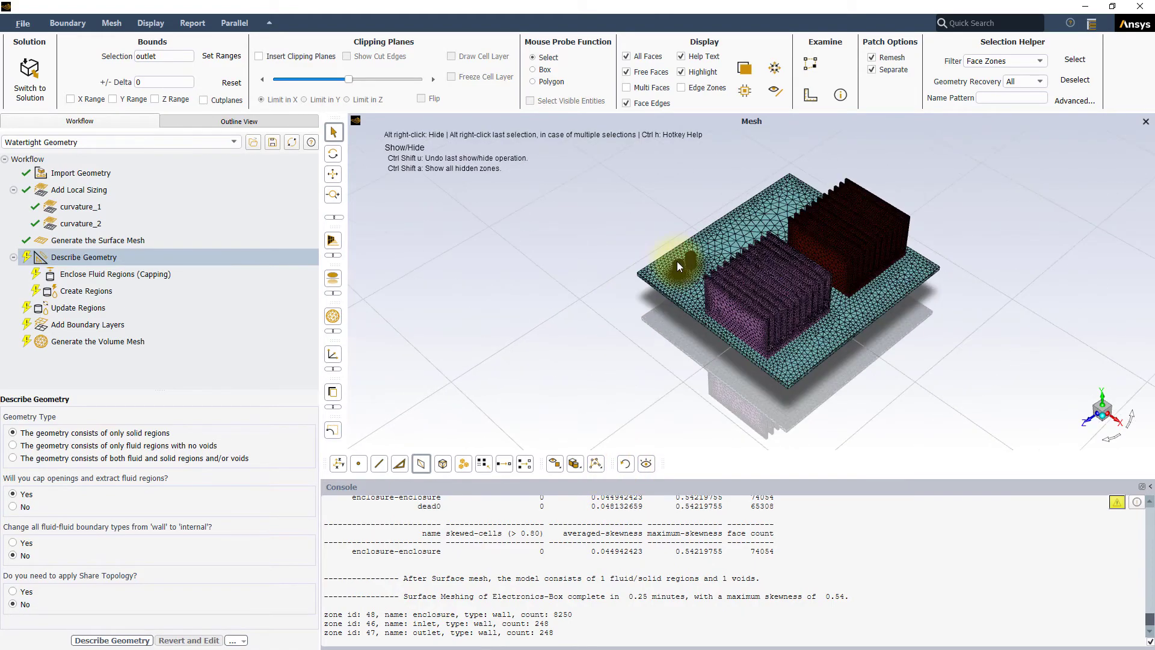
scroll(686, 267, "up", 3)
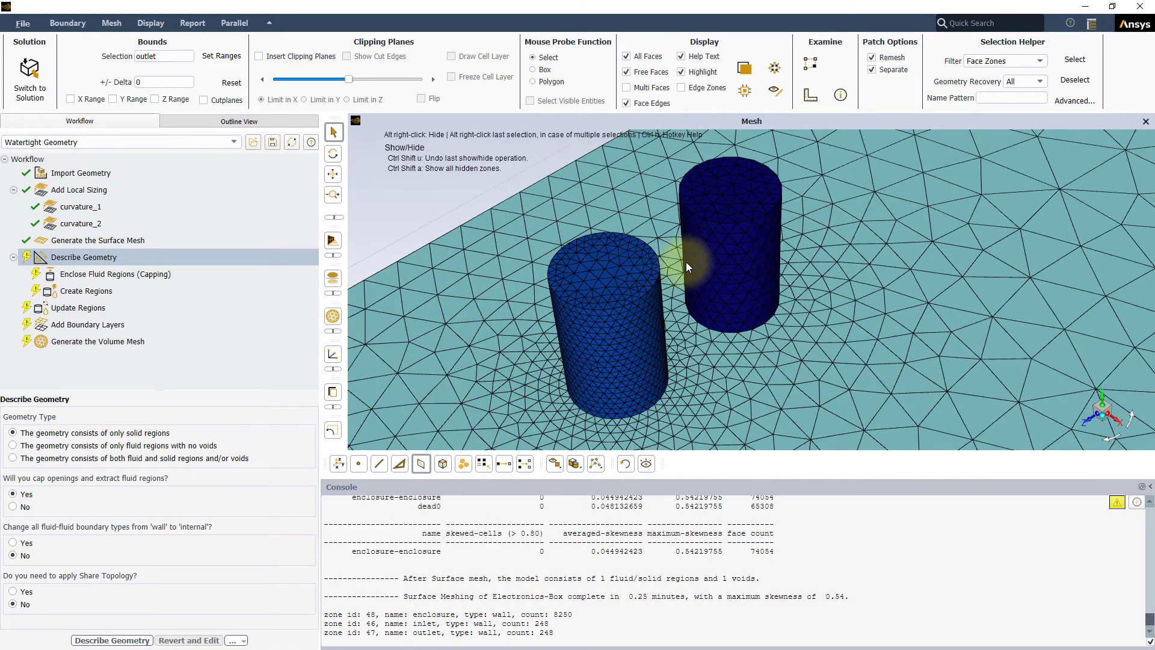
left_click(599, 321)
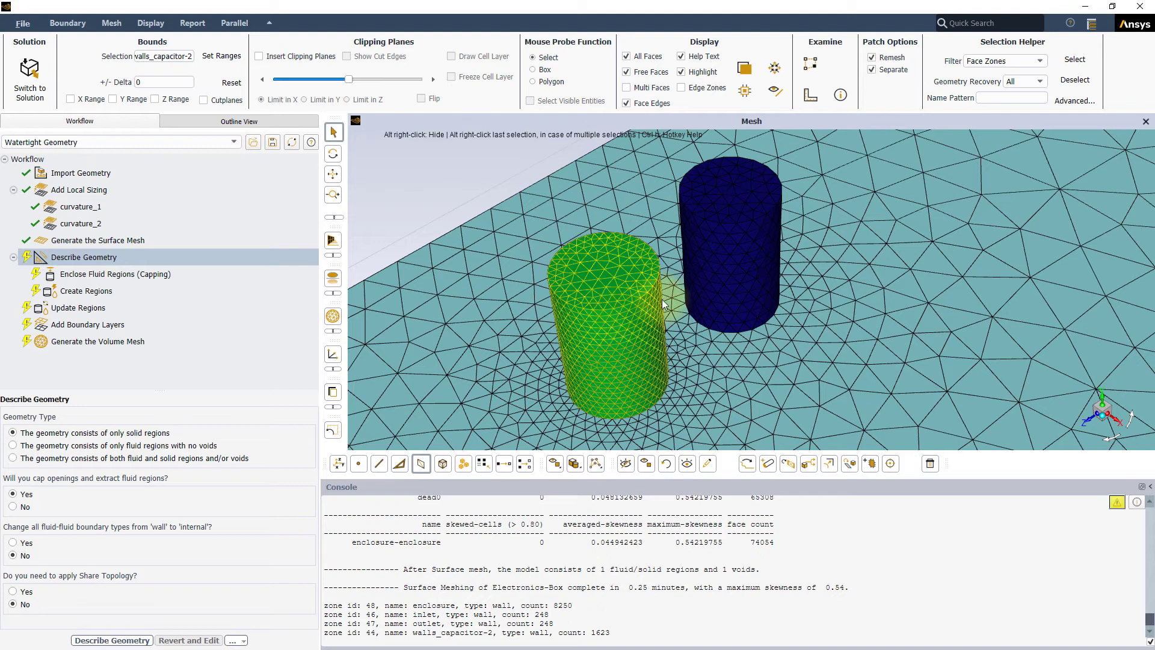
left_click(721, 243)
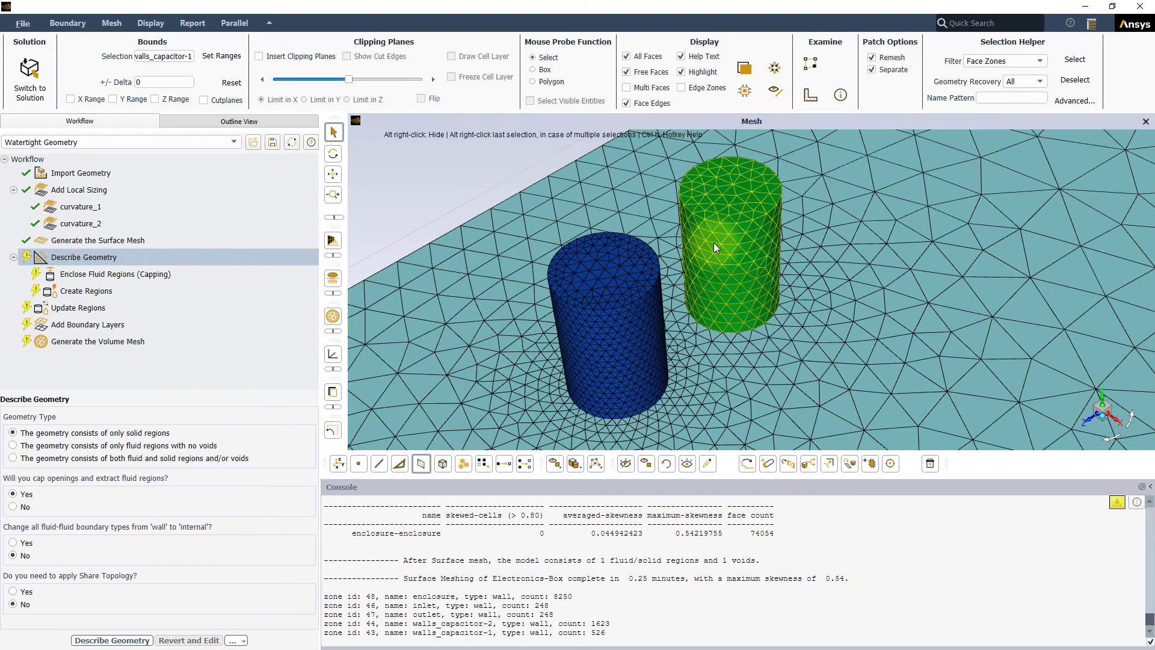
left_click(713, 243)
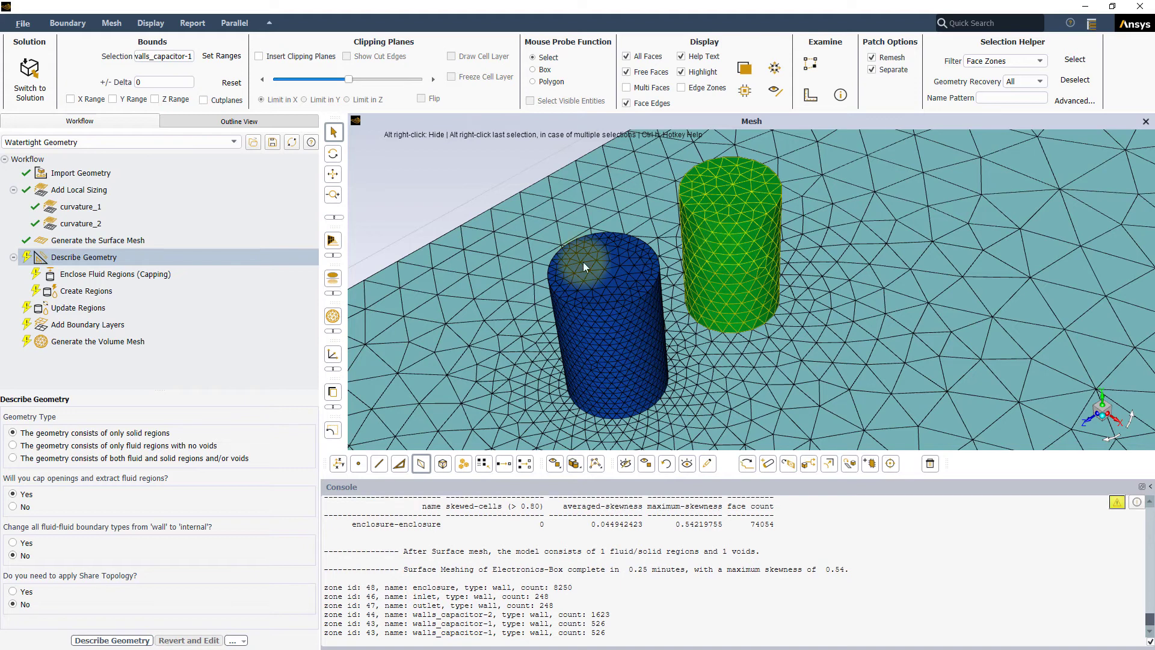
Set curvature_2 to a 10° normal angle scoped to edges, then regenerate the surface mesh
left_click(84, 222)
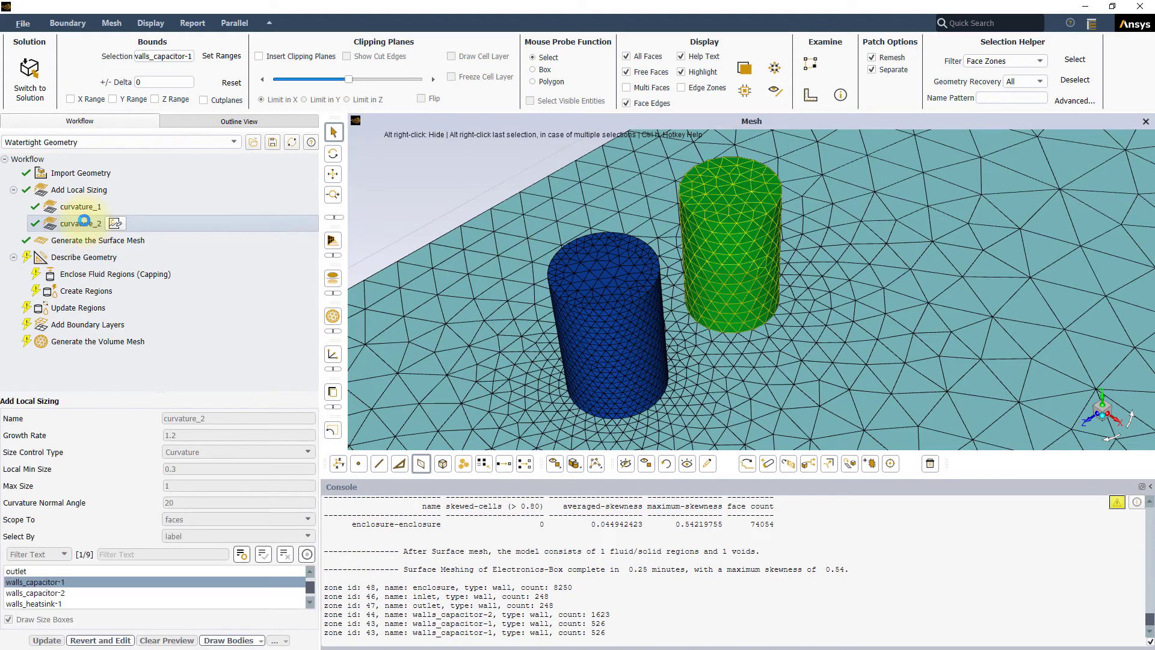
left_click(108, 639)
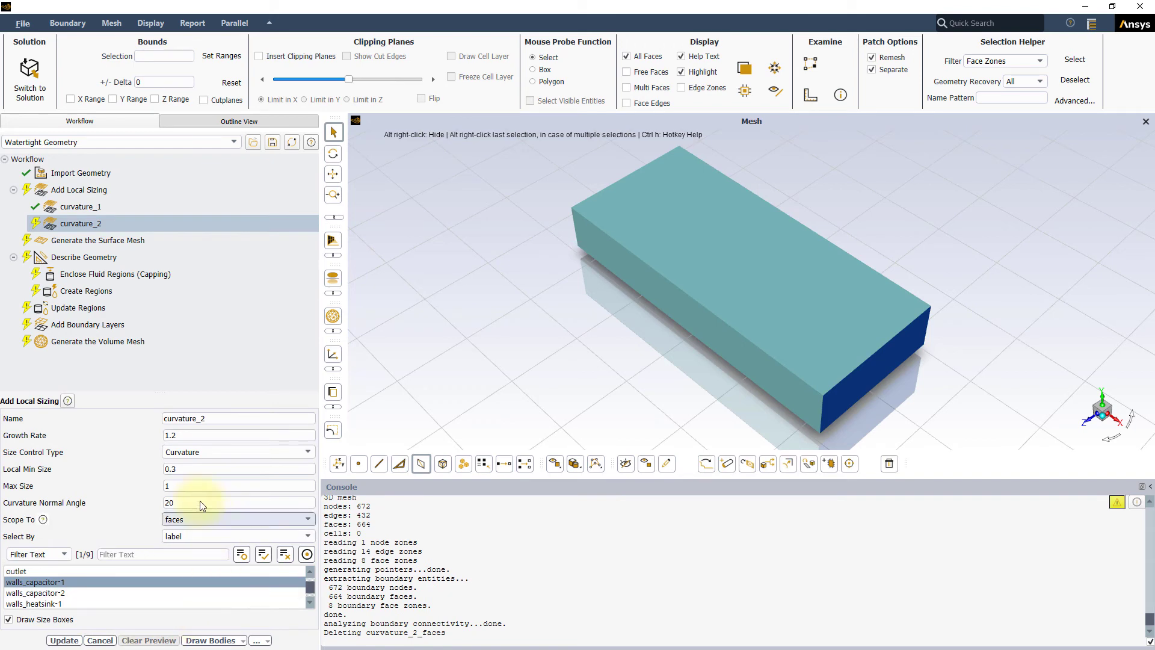
left_click_drag(184, 505, 162, 503)
type("10")
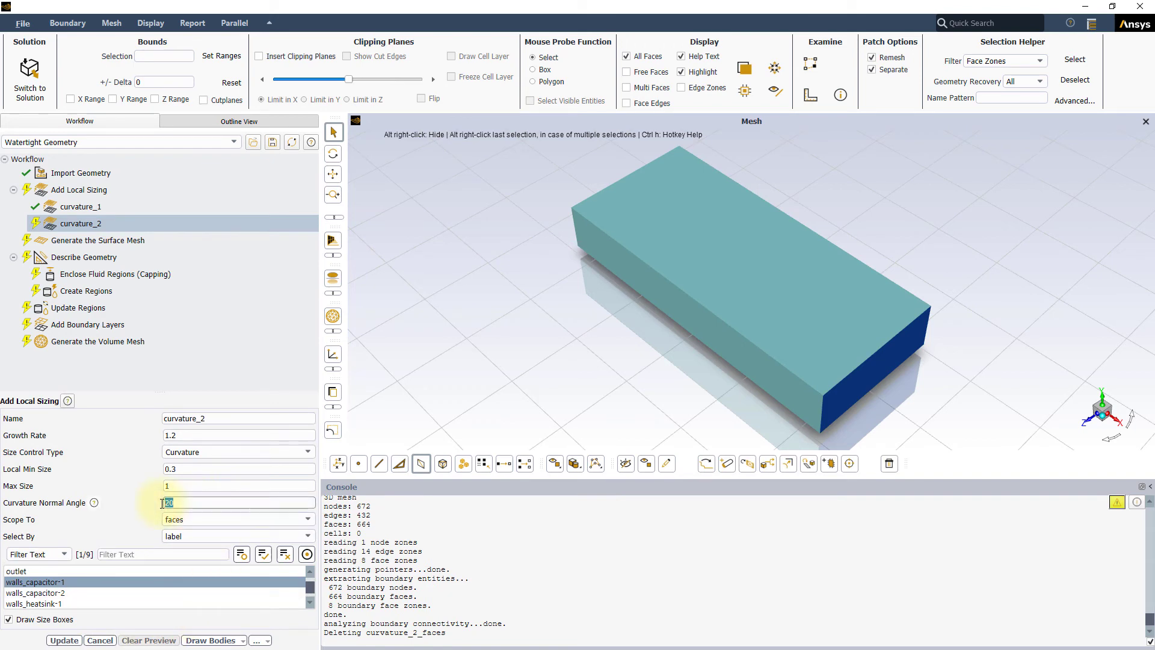
left_click(229, 518)
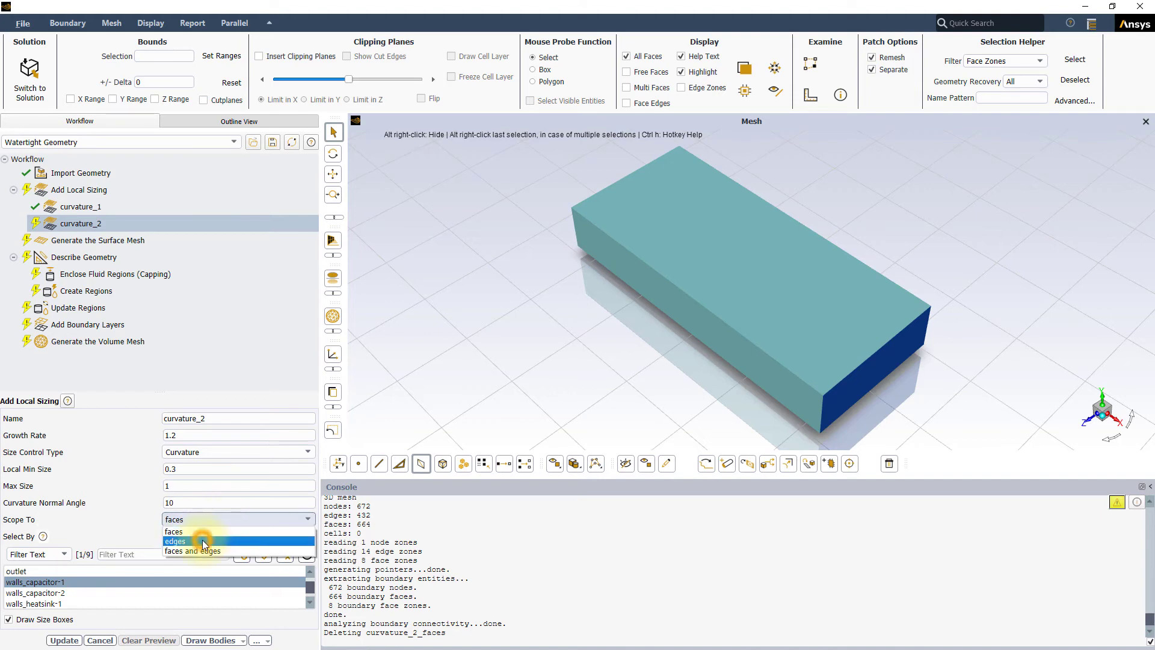
left_click(207, 530)
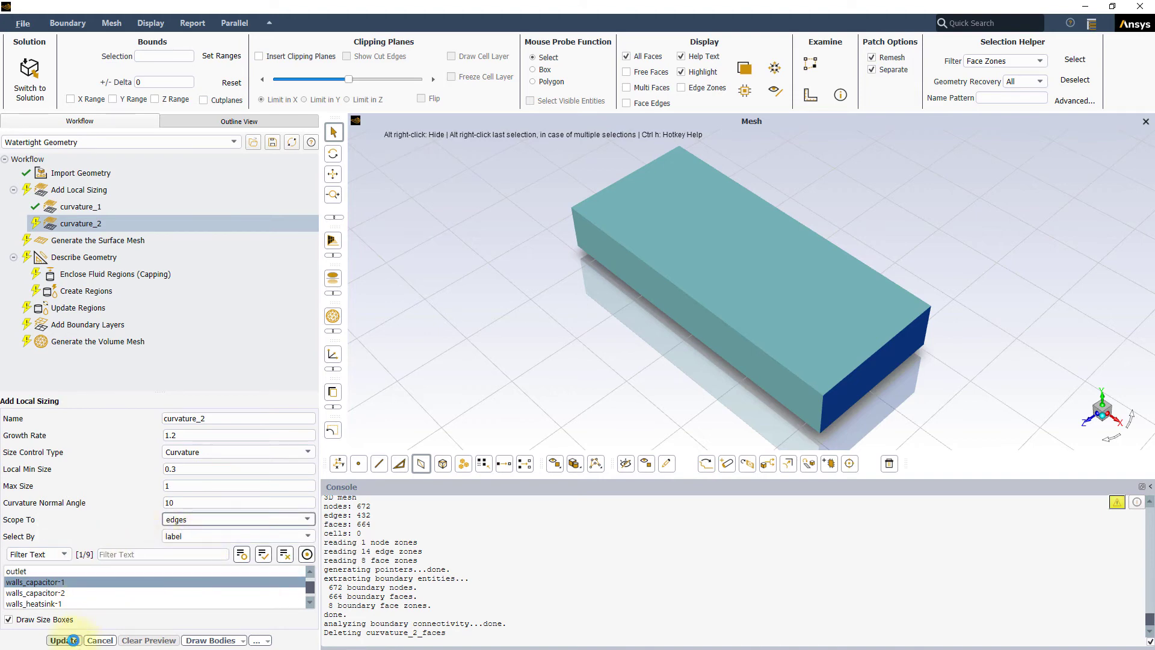
left_click(64, 640)
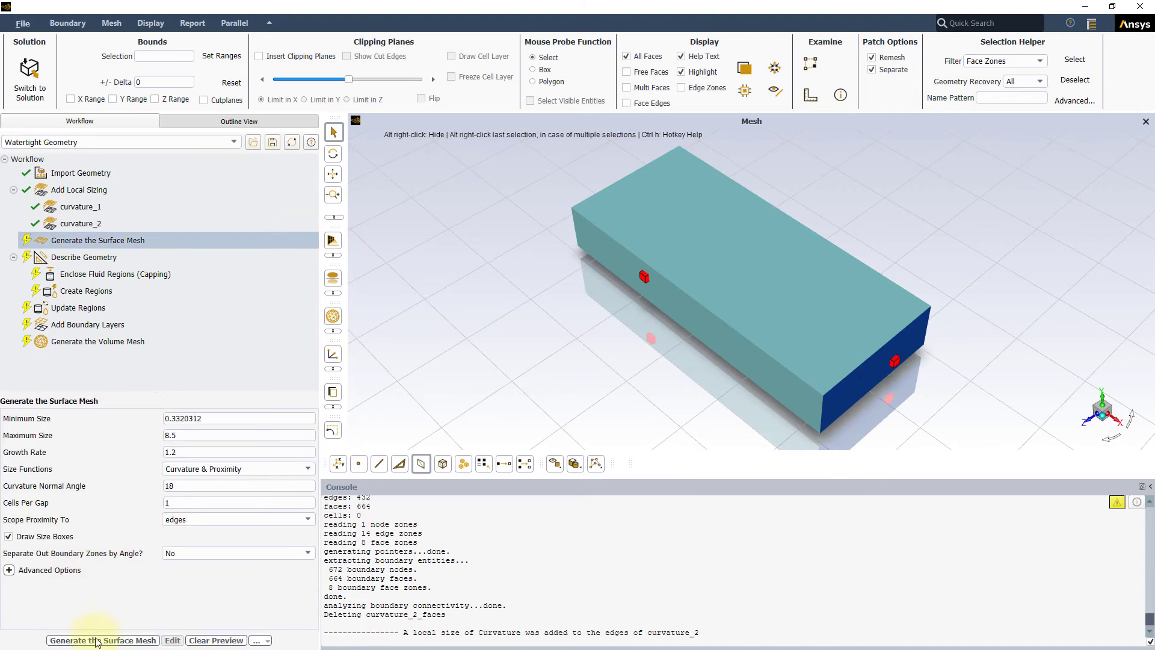
left_click(96, 640)
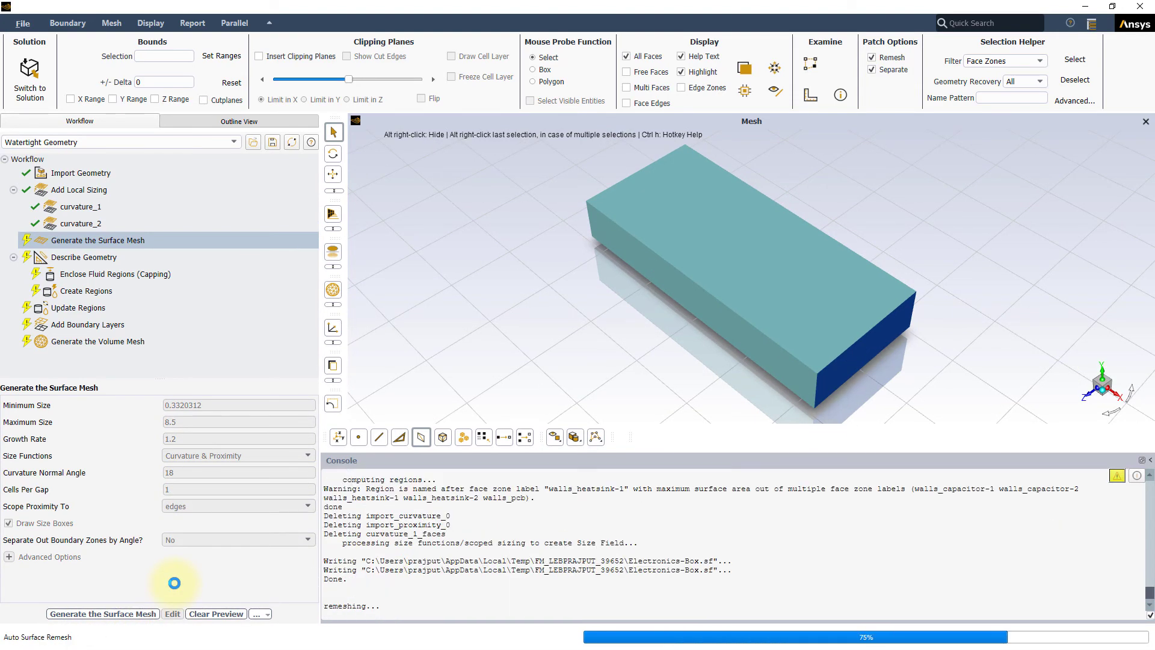
Hide the enclosure, outlet and inlet walls, then zoom in on the capacitors' regenerated mesh
left_click(689, 266)
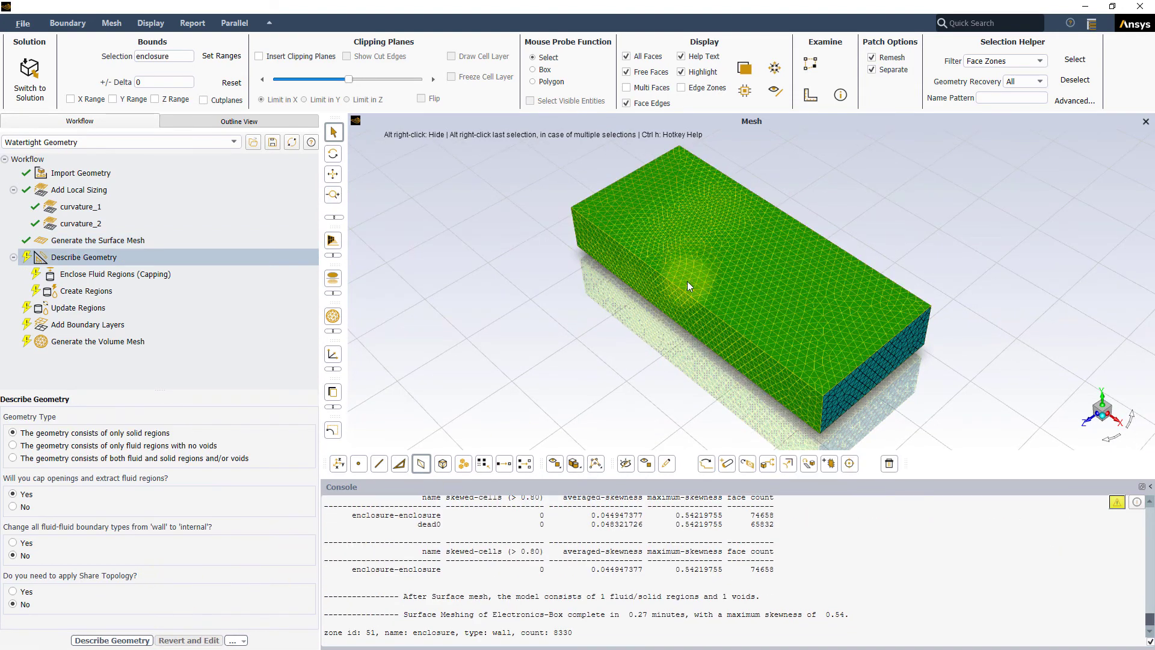
left_click(627, 463)
left_click(853, 379)
left_click(597, 200)
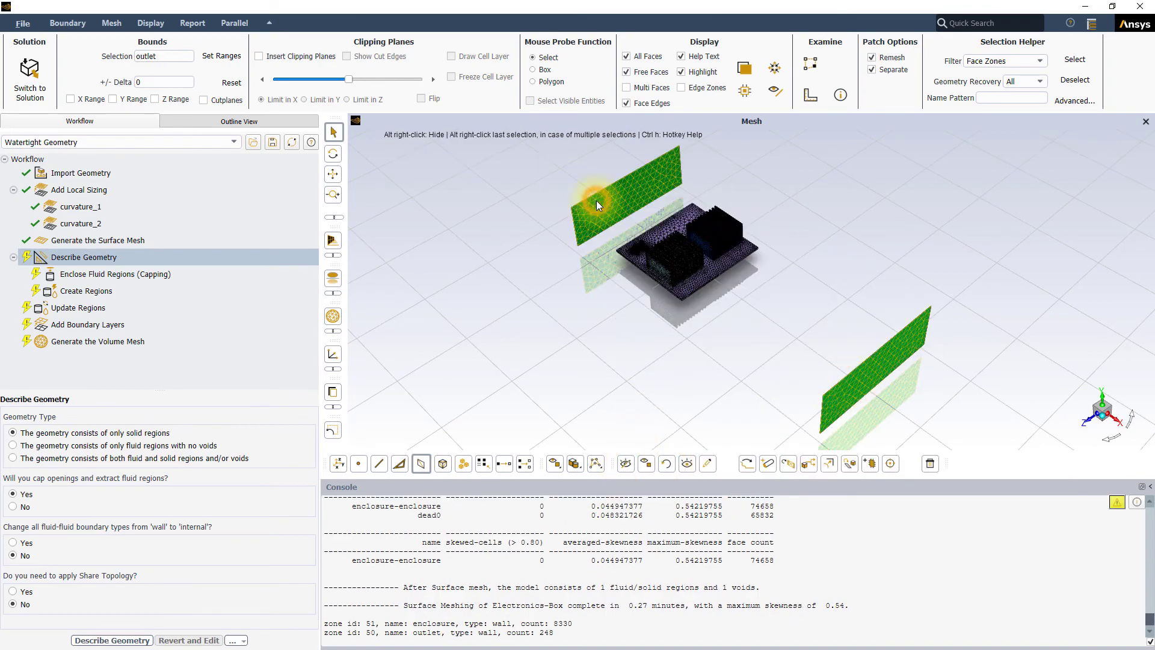
left_click(625, 463)
scroll(652, 252, "up", 8)
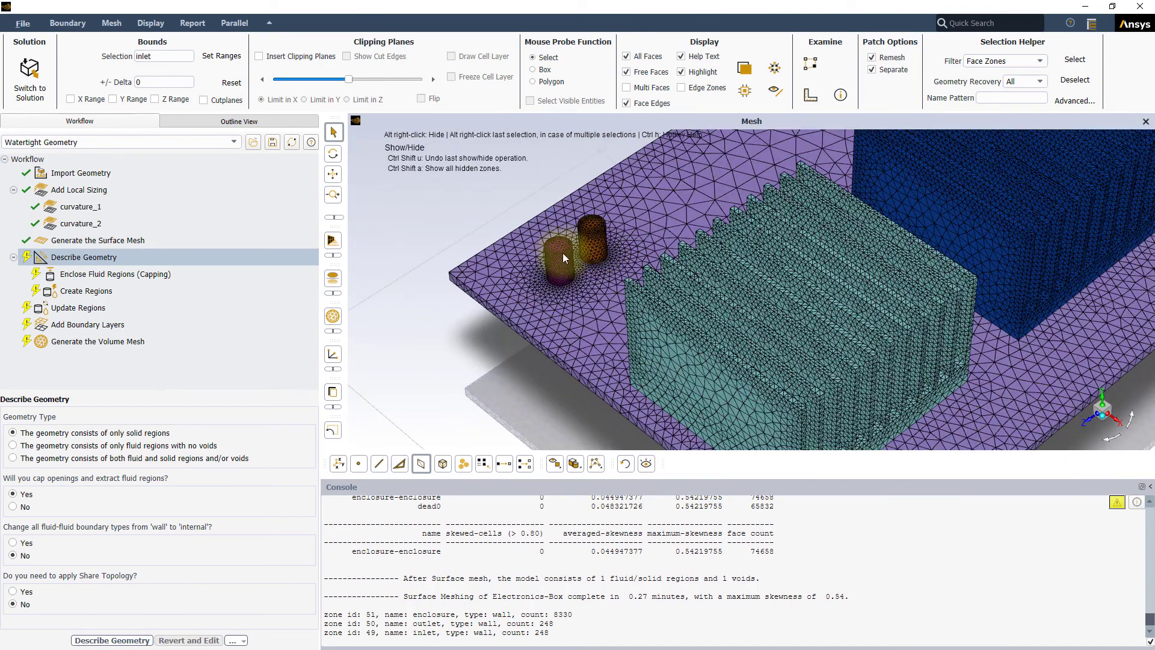